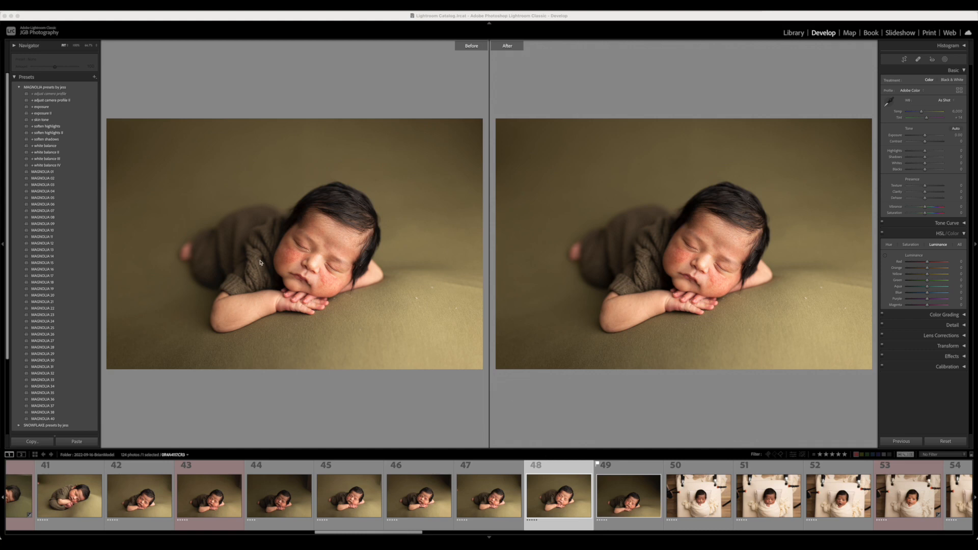
# Step: Apply the MAGNOLIA 01 preset to the newborn photo and lower its exposure slightly
pyautogui.click(65, 172)
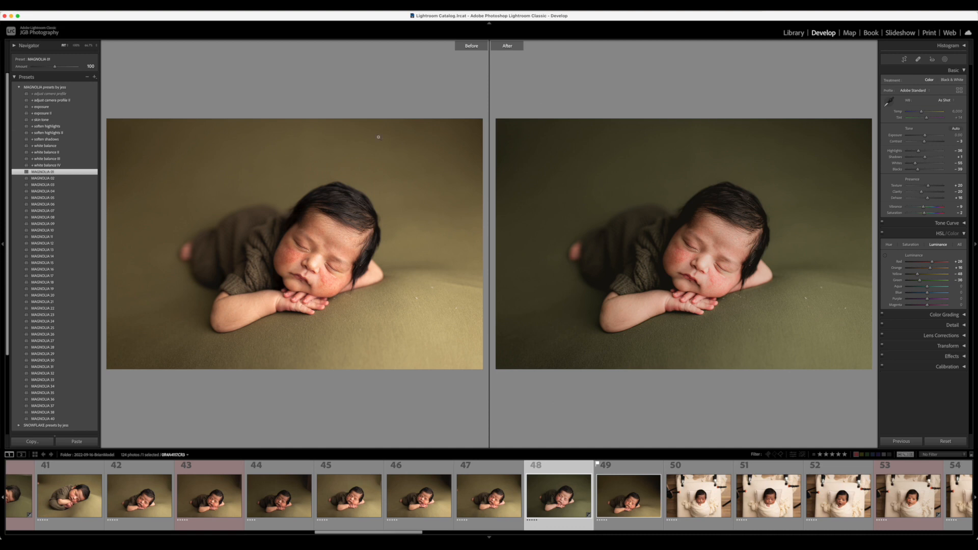
pyautogui.click(955, 134)
pyautogui.press('Down')
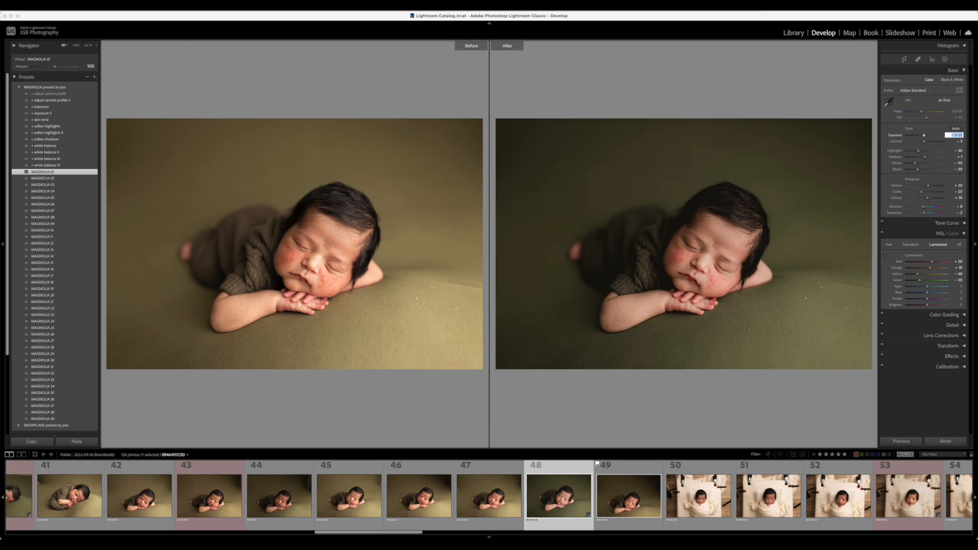
pyautogui.click(708, 261)
pyautogui.click(692, 253)
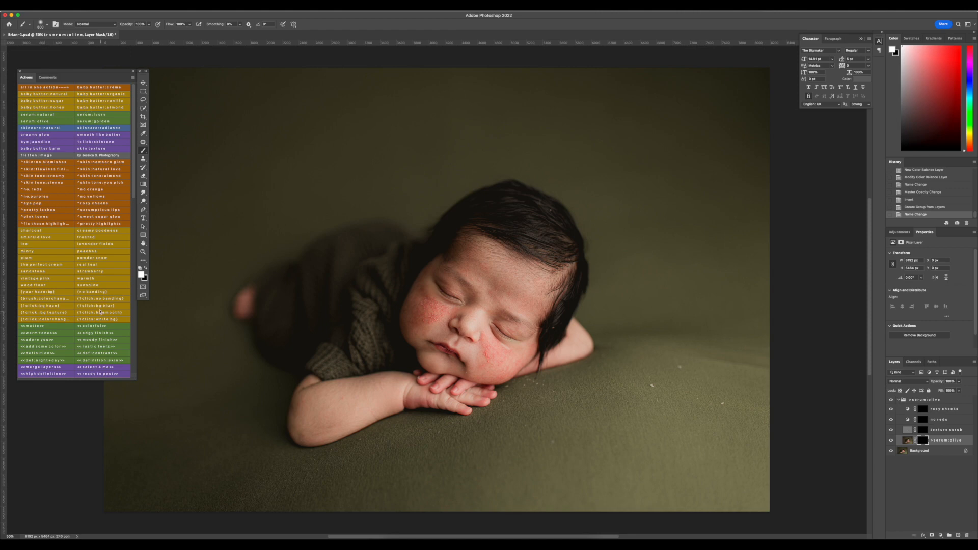
# Step: Switch to Photoshop, extend the actions list to show its remaining entries, and select the serum:olive group
pyautogui.moveTo(76, 378); pyautogui.dragTo(76, 401)
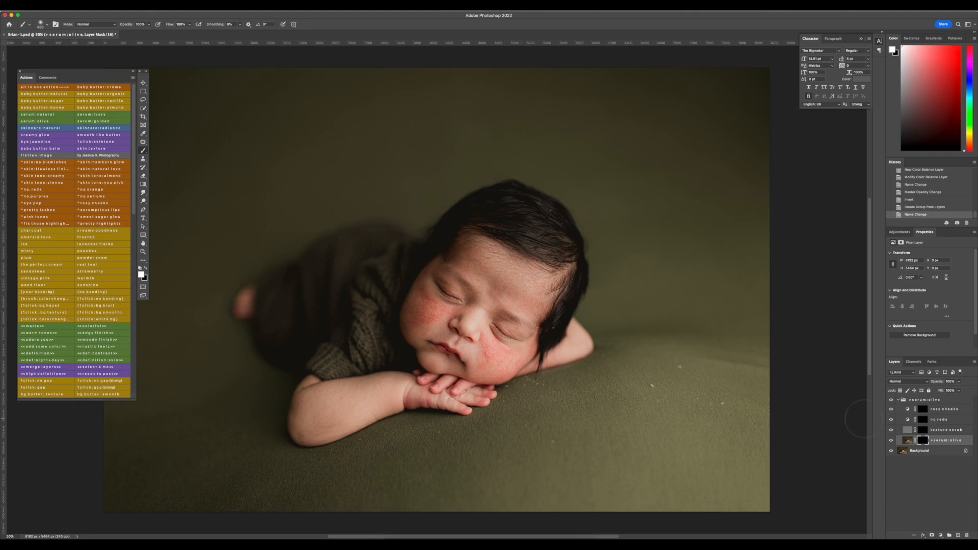
pyautogui.click(937, 401)
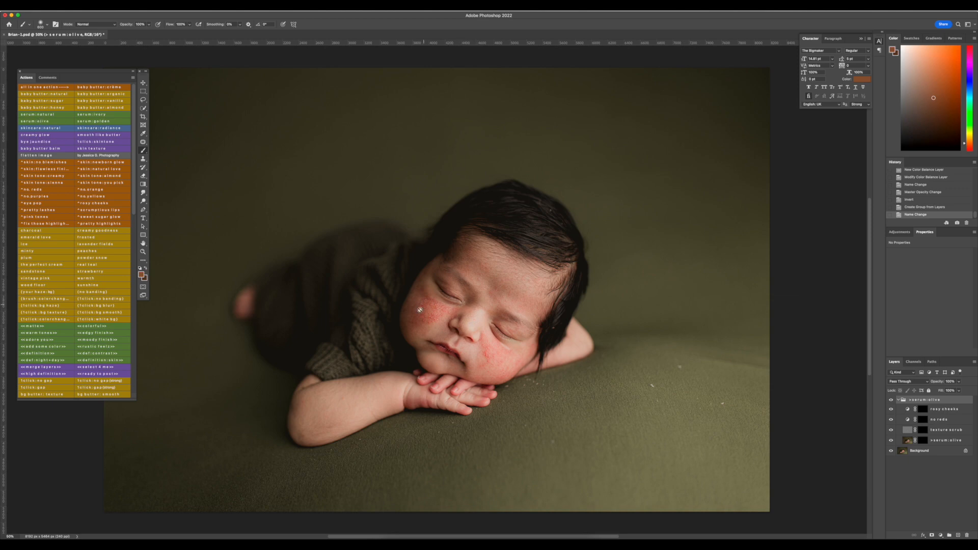
pyautogui.hscroll(-1, 149, 136)
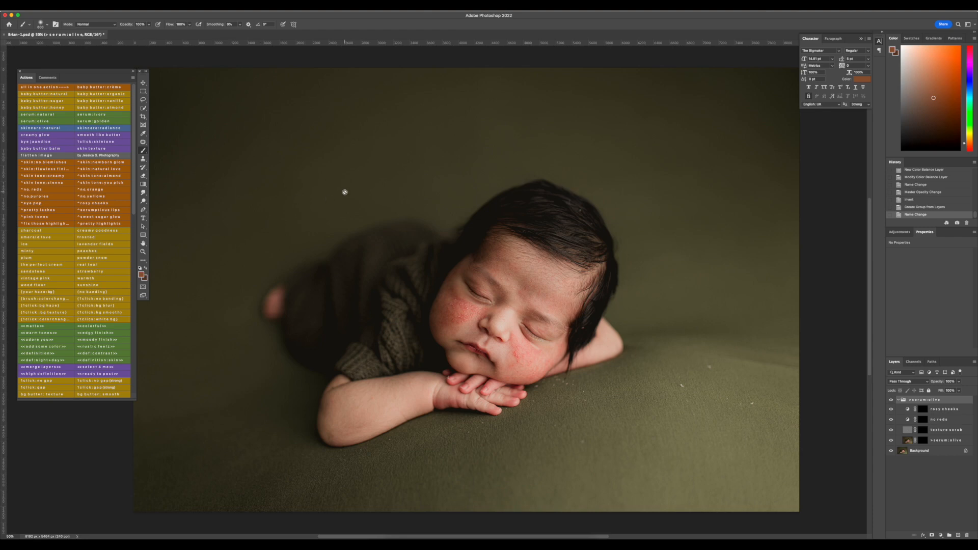
pyautogui.hscroll(3, 342, 192)
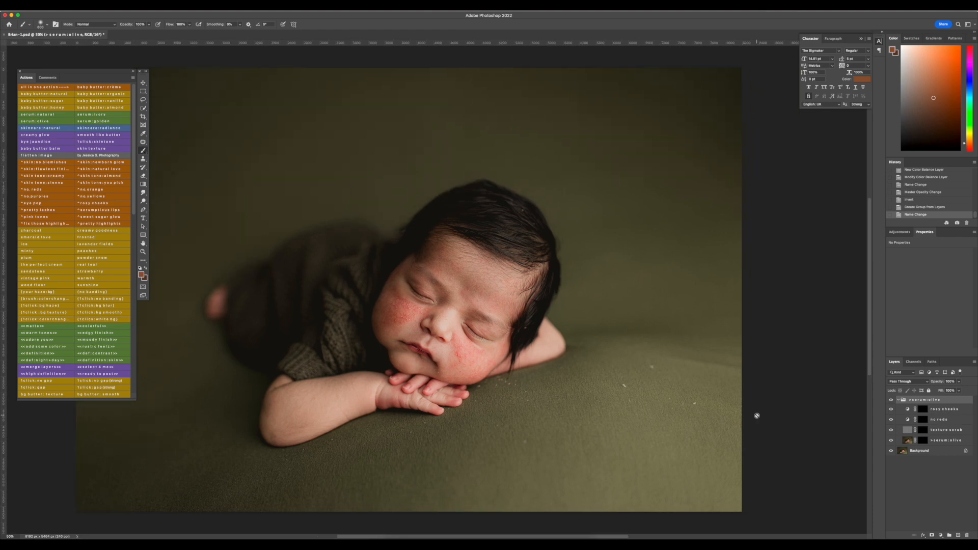
# Step: Reveal the serum:olive smoothing on the baby's cheek nearer the outfit by painting white on its layer mask with a smaller brush
pyautogui.click(922, 441)
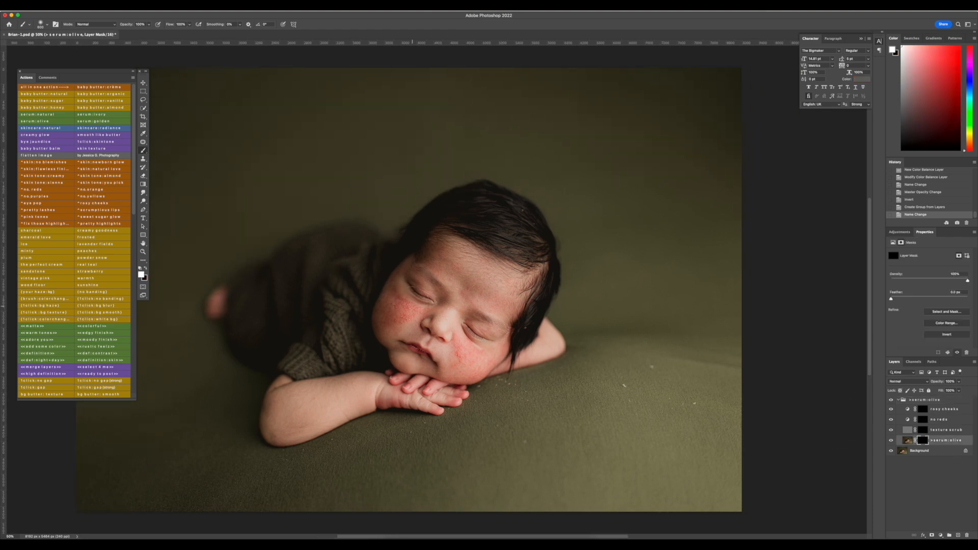
pyautogui.press('[')
pyautogui.press('[')
pyautogui.press('[')
pyautogui.press('[')
pyautogui.press('[')
pyautogui.press('[')
pyautogui.press('[')
pyautogui.press('[')
pyautogui.press('[')
pyautogui.click(406, 306)
pyautogui.click(410, 319)
pyautogui.press(']')
pyautogui.press(']')
pyautogui.click(384, 332)
# Step: Paint the serum:olive mask over the other cheek and the nose, checking the last stroke by undoing and redoing it
pyautogui.moveTo(473, 358); pyautogui.dragTo(468, 351)
pyautogui.press('[')
pyautogui.moveTo(457, 332); pyautogui.dragTo(462, 351)
pyautogui.moveTo(443, 322); pyautogui.dragTo(441, 320)
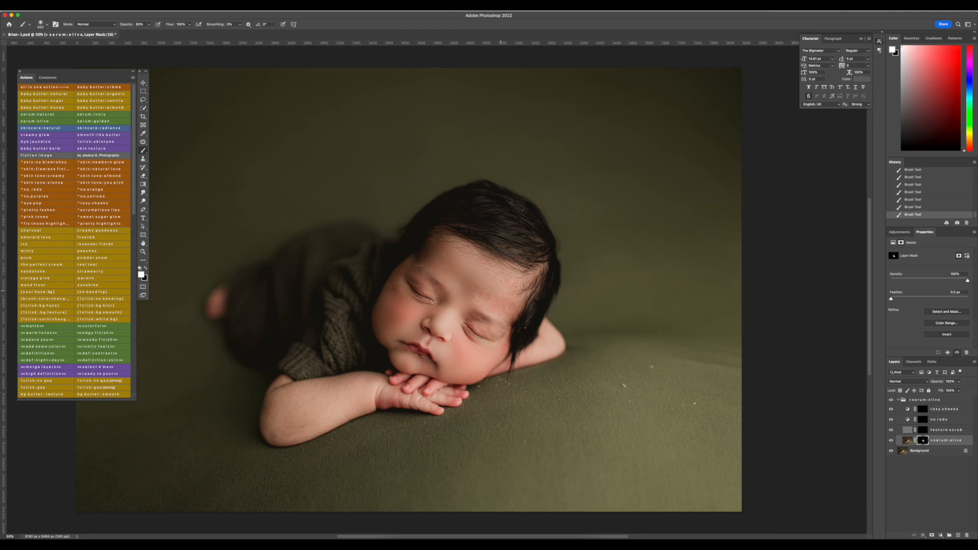
pyautogui.press('cmd+z')
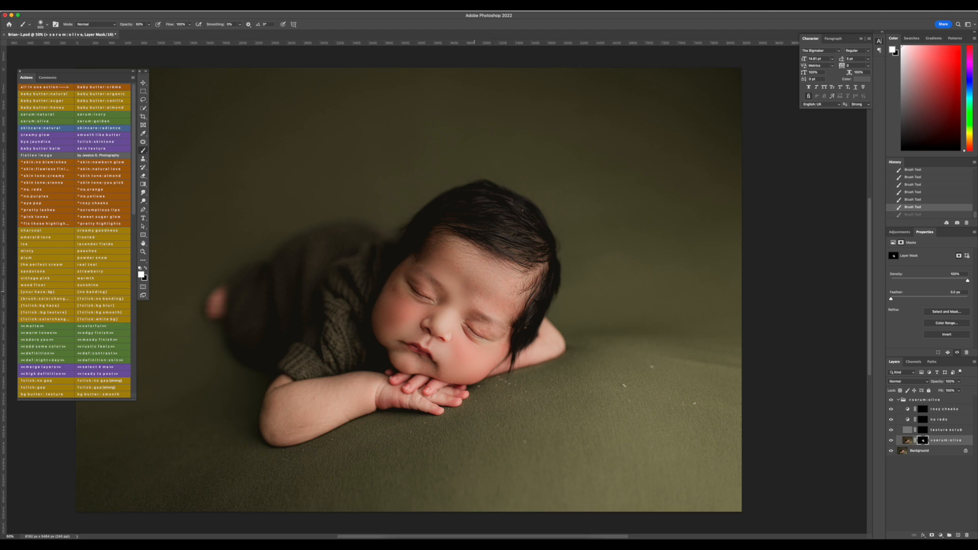
pyautogui.press('super+shift+z')
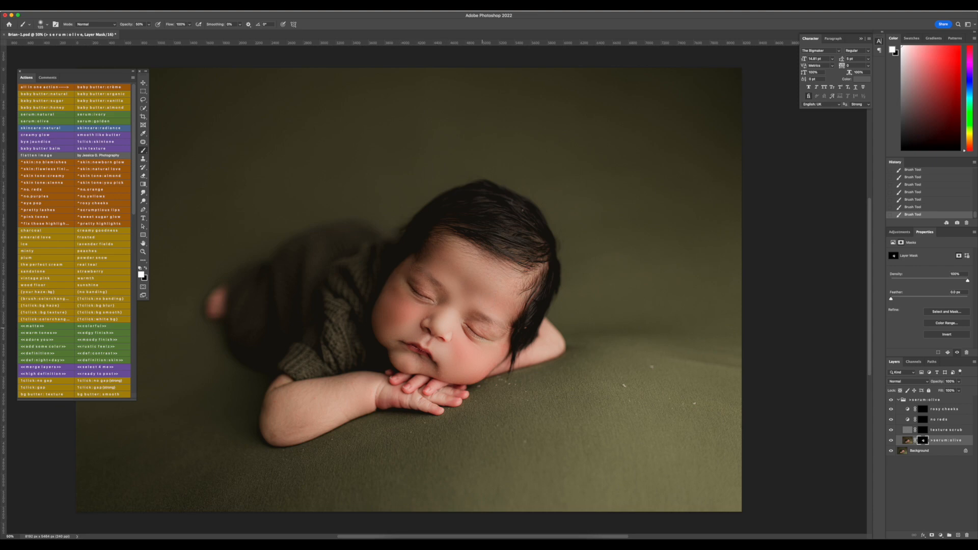
# Step: Compare the skin with the serum:olive layer hidden and shown, and set the layer's opacity to 85%
pyautogui.scroll(2, 408, 300)
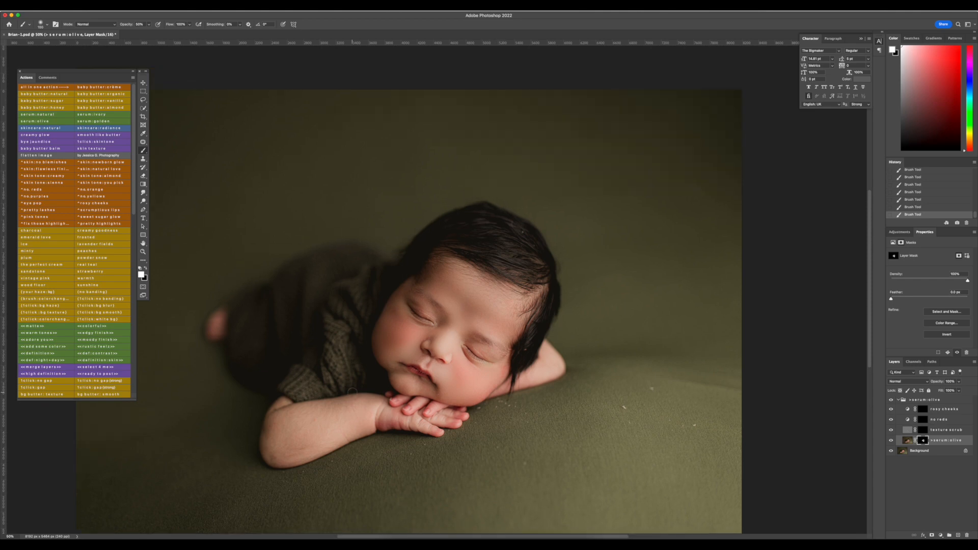
pyautogui.scroll(-5, 352, 391)
pyautogui.press('[')
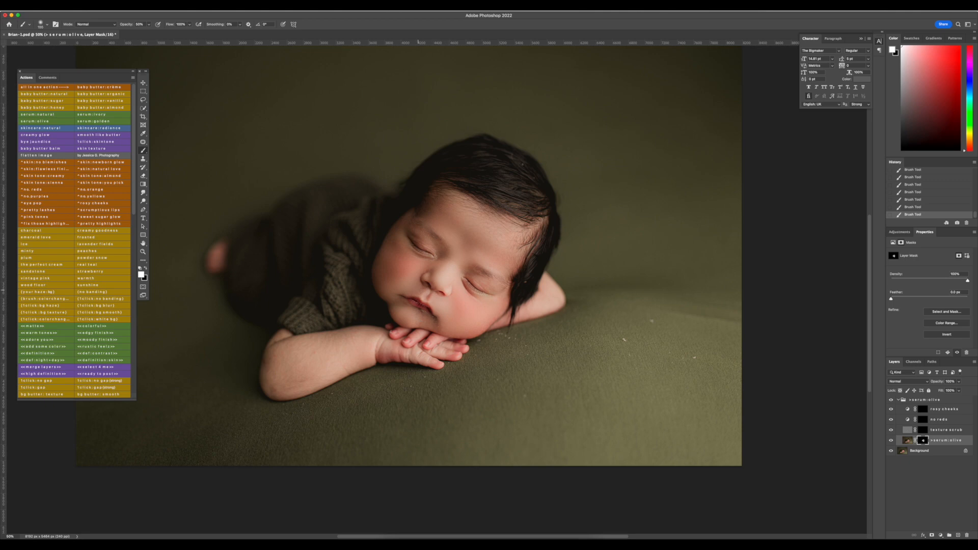
pyautogui.press(']')
pyautogui.press('[')
pyautogui.press('[')
pyautogui.press('[')
pyautogui.click(891, 440)
pyautogui.click(891, 440)
pyautogui.click(950, 381)
pyautogui.write('8')
pyautogui.press('Return')
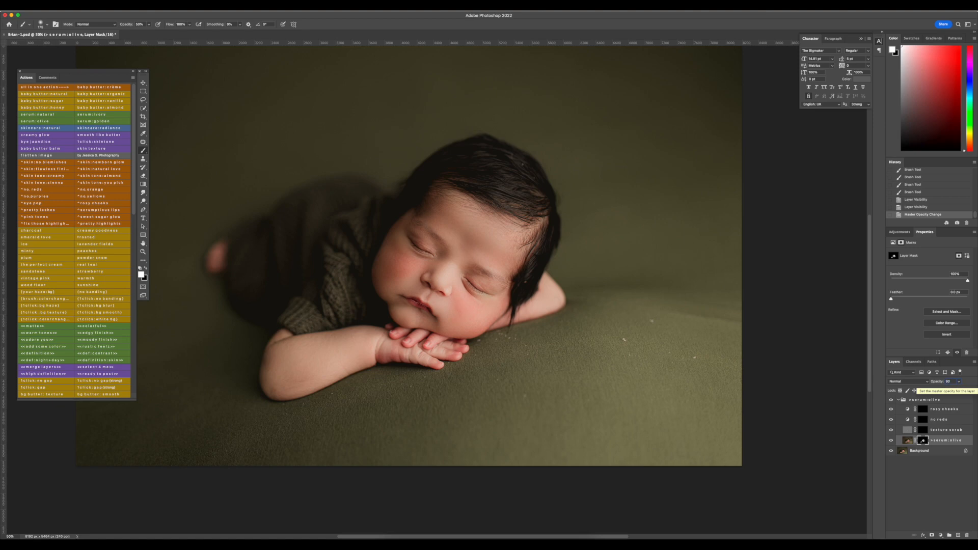
pyautogui.click(953, 381)
pyautogui.write('85')
# Step: Paint white on the texture scrub layer mask over the baby's eyes and lips
pyautogui.click(922, 432)
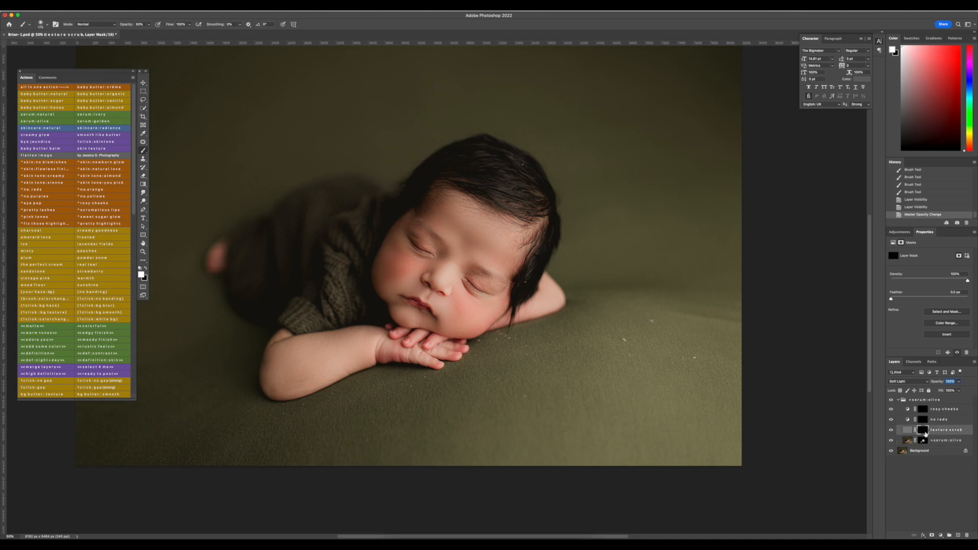
pyautogui.click(433, 255)
pyautogui.click(474, 282)
pyautogui.click(422, 306)
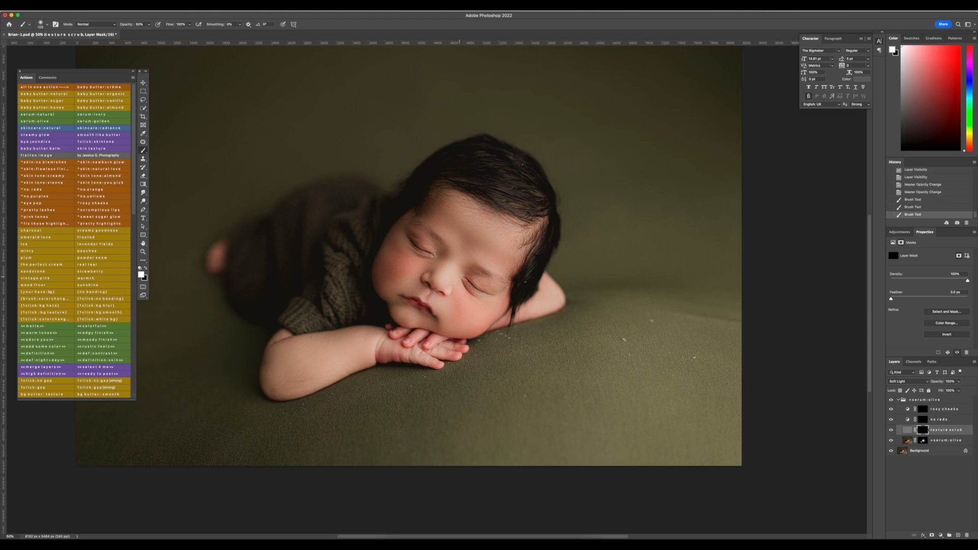
# Step: Paint the no reds layer mask over the fingers and the reddened face areas, and set the layer's opacity to 50%
pyautogui.click(923, 419)
pyautogui.press(']')
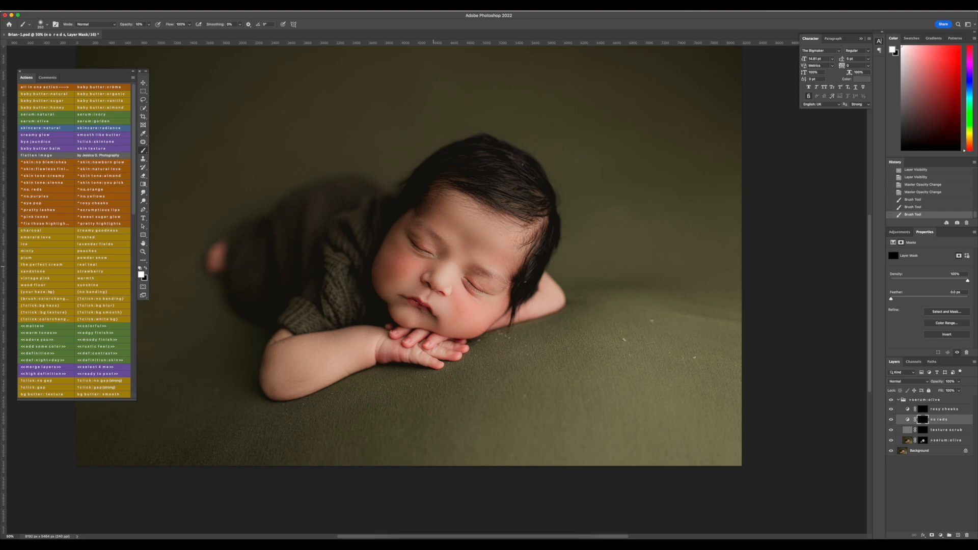
pyautogui.click(396, 352)
pyautogui.click(413, 335)
pyautogui.moveTo(420, 336); pyautogui.dragTo(452, 348)
pyautogui.press(']')
pyautogui.moveTo(400, 260); pyautogui.dragTo(407, 234)
pyautogui.press(']')
pyautogui.press(']')
pyautogui.press(']')
pyautogui.click(951, 382)
pyautogui.write('50')
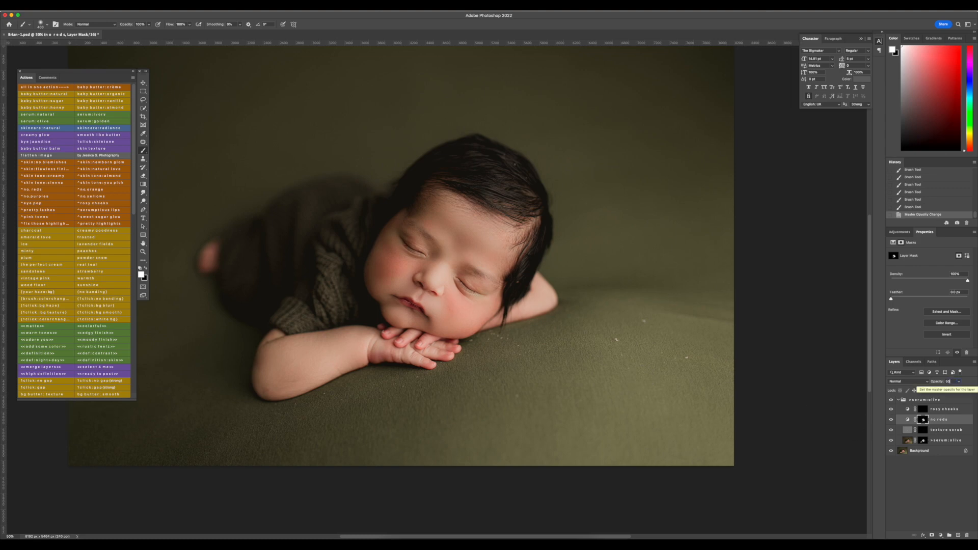
# Step: Brush the rosy cheeks effect onto both cheeks through its layer mask and adjust the layer's opacity
pyautogui.click(922, 410)
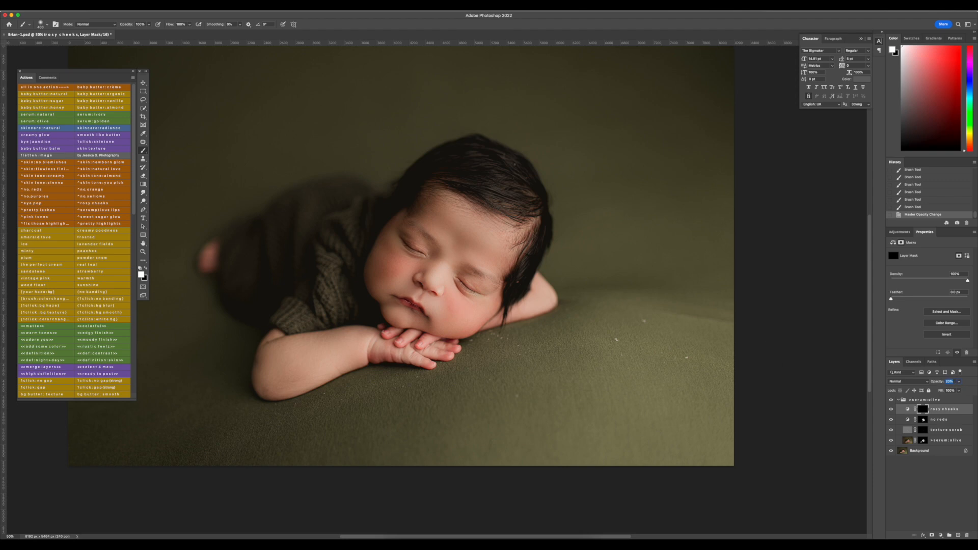
pyautogui.moveTo(382, 270); pyautogui.dragTo(384, 267)
pyautogui.press(']')
pyautogui.press(']')
pyautogui.moveTo(471, 324); pyautogui.dragTo(473, 320)
pyautogui.click(950, 381)
pyautogui.write('1')
pyautogui.click(945, 403)
pyautogui.click(940, 409)
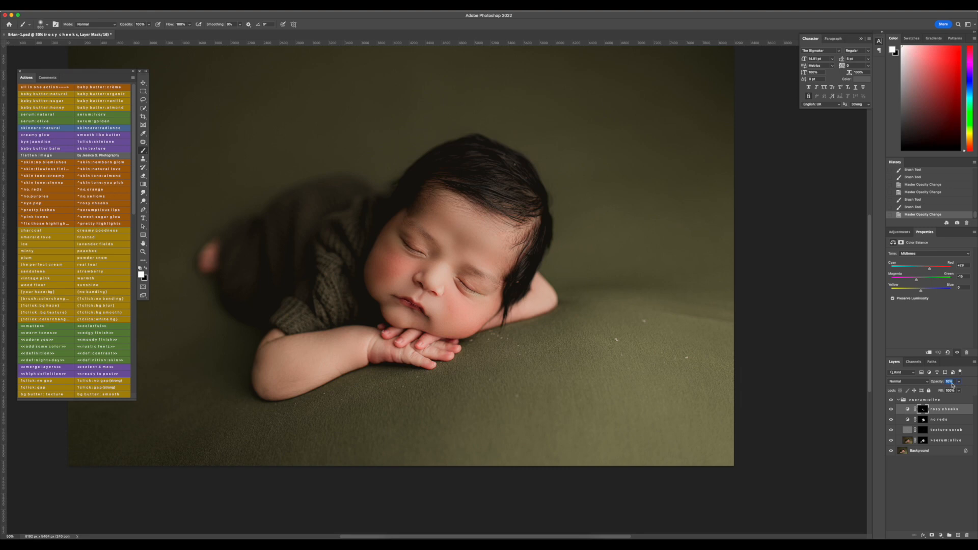
pyautogui.write('5')
# Step: Compare the photo with the whole serum:olive group hidden and shown, and reduce the group's opacity
pyautogui.click(891, 401)
pyautogui.click(891, 401)
pyautogui.click(891, 400)
pyautogui.click(890, 401)
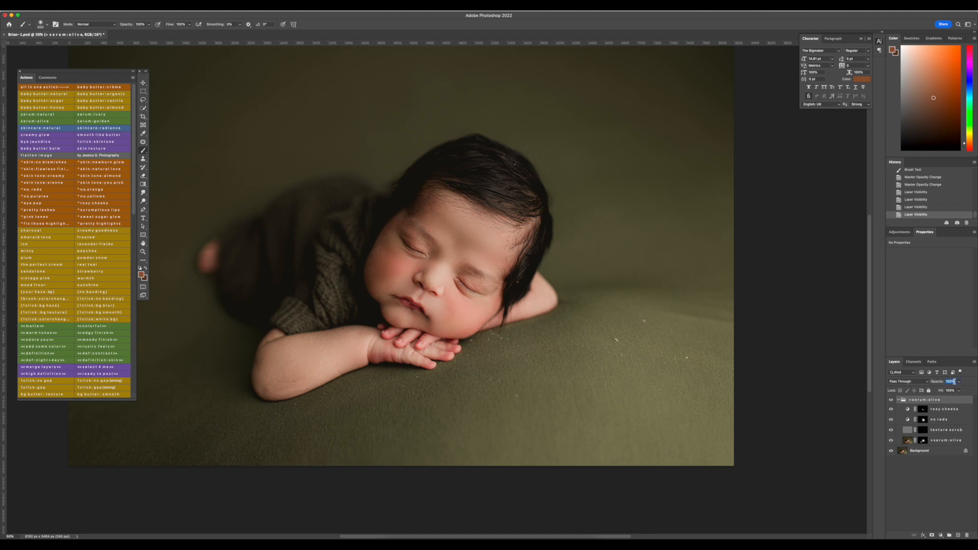
pyautogui.click(891, 400)
pyautogui.click(891, 401)
pyautogui.click(891, 401)
pyautogui.click(891, 401)
pyautogui.write('8')
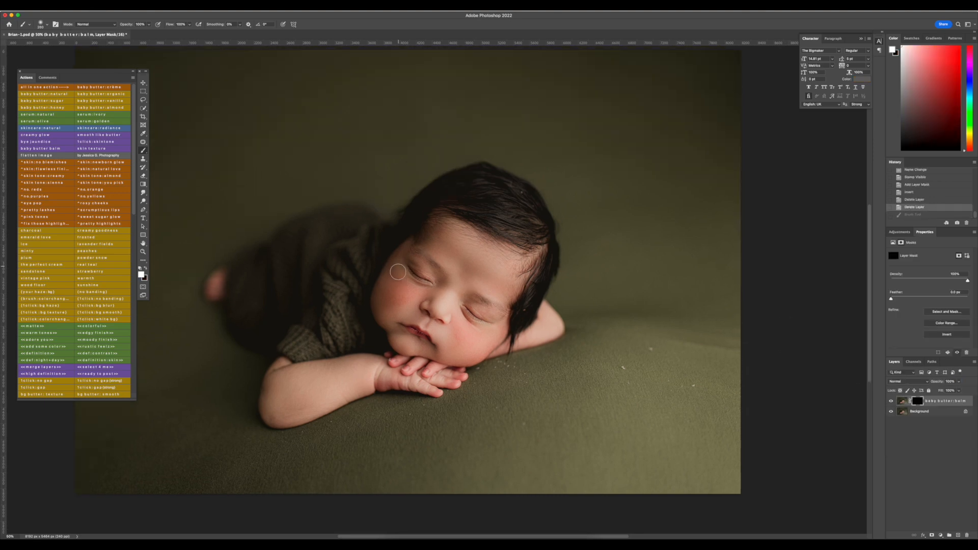
# Step: Paint white on the baby butter:balm layer mask over the cheeks, forehead, nose and chin, varying the brush size
pyautogui.moveTo(398, 271)
pyautogui.mouseDown()
pyautogui.moveTo(392, 310)
pyautogui.moveTo(404, 301)
pyautogui.mouseUp()
pyautogui.press(']')
pyautogui.press(']')
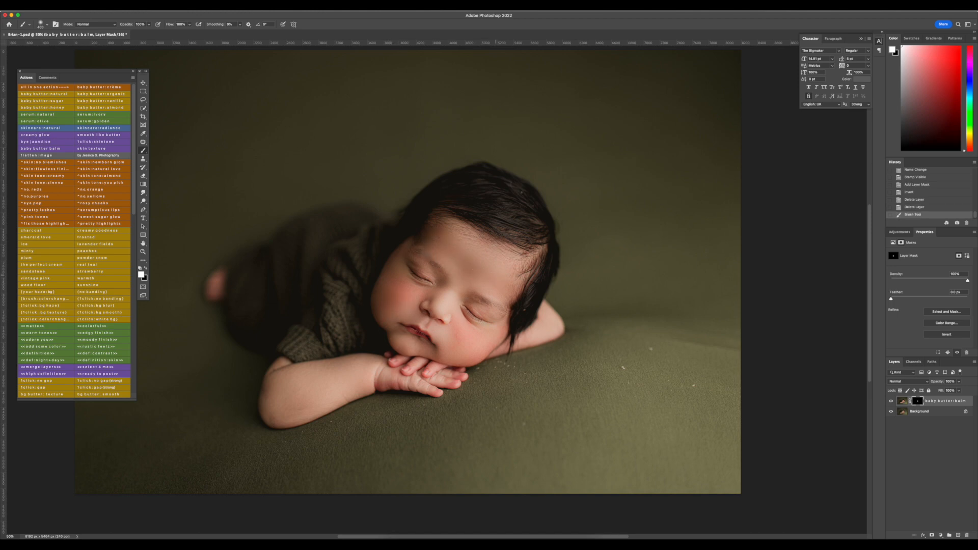
pyautogui.moveTo(461, 239)
pyautogui.mouseDown()
pyautogui.moveTo(449, 234)
pyautogui.moveTo(458, 245)
pyautogui.mouseUp()
pyautogui.press('[')
pyautogui.press('[')
pyautogui.moveTo(436, 308); pyautogui.dragTo(442, 298)
pyautogui.moveTo(457, 351); pyautogui.dragTo(390, 322)
pyautogui.press('[')
pyautogui.press(']')
# Step: Check the baby butter:balm layer on and off, set its opacity to 90%, and merge the visible layers
pyautogui.click(891, 403)
pyautogui.click(891, 403)
pyautogui.click(891, 401)
pyautogui.click(891, 401)
pyautogui.write('90')
pyautogui.press('super+shift+e')
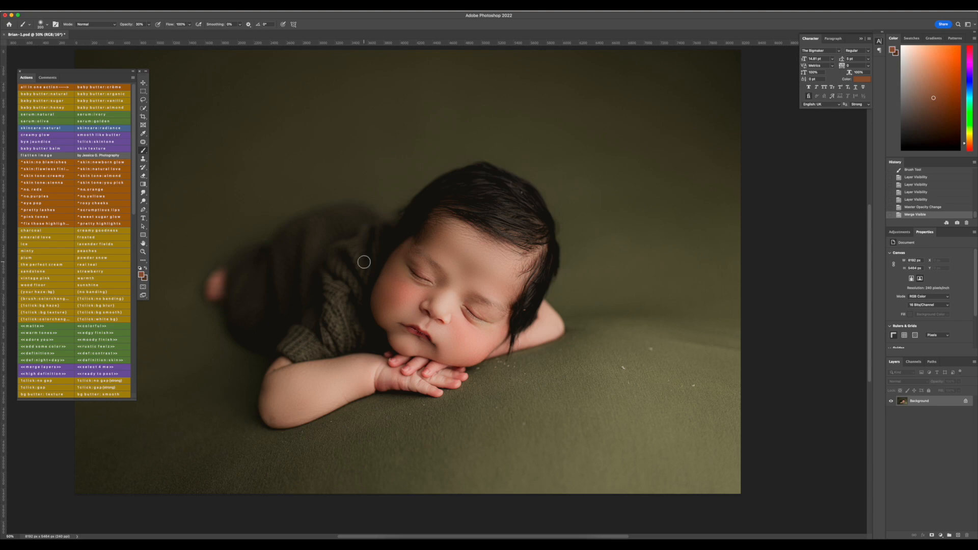
# Step: Patch the uneven skin just below the baby's lower lip with the Patch tool
pyautogui.press('super+equal')
pyautogui.press('super+equal')
pyautogui.press('super+equal')
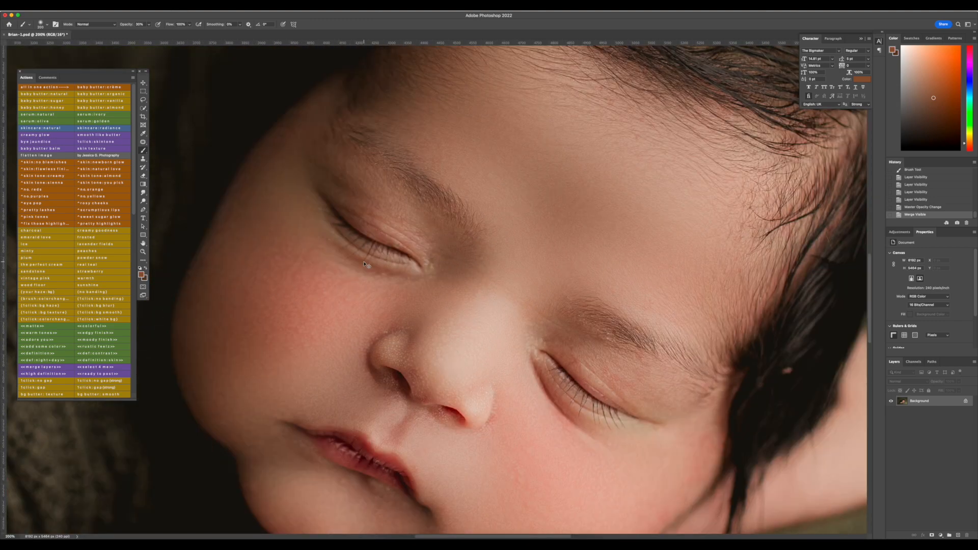
pyautogui.press('super+minus')
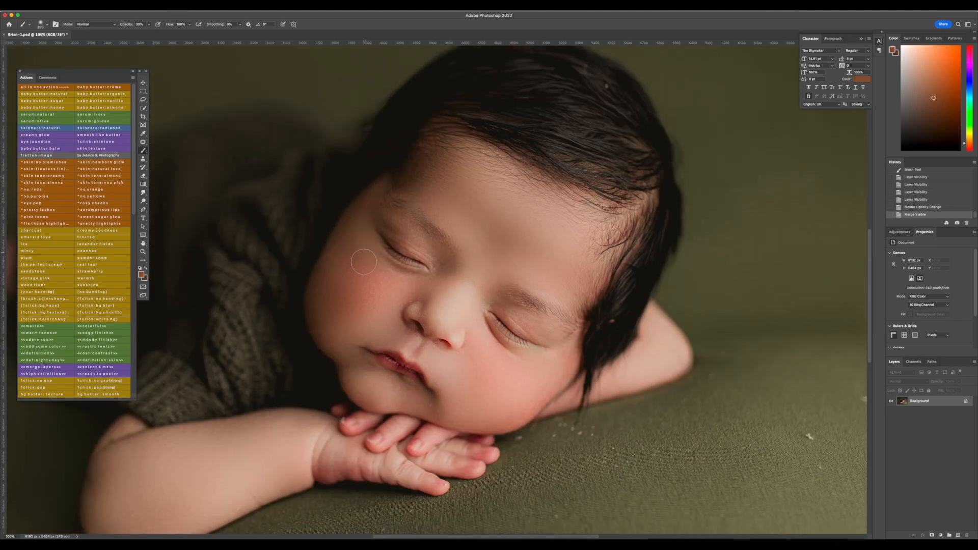
pyautogui.press('super+equal')
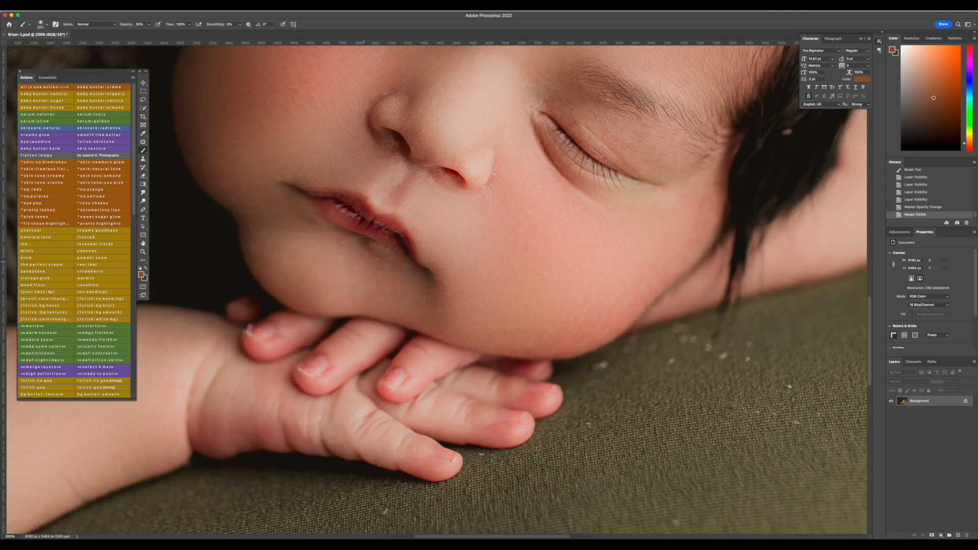
pyautogui.press('j')
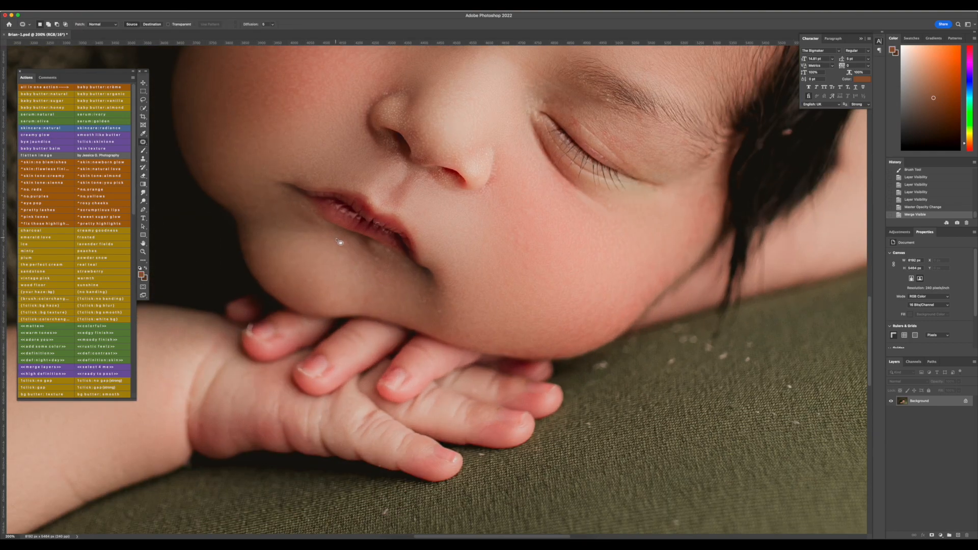
pyautogui.moveTo(349, 241); pyautogui.dragTo(347, 244)
pyautogui.moveTo(346, 245)
pyautogui.mouseDown()
pyautogui.moveTo(379, 259)
pyautogui.moveTo(369, 257)
pyautogui.mouseUp()
pyautogui.press('super+d')
pyautogui.press('super+d')
# Step: Patch the remaining marks on the baby's chin and along the jaw edge, clearing each selection
pyautogui.moveTo(441, 309); pyautogui.dragTo(429, 309)
pyautogui.press('super+d')
pyautogui.moveTo(254, 246); pyautogui.dragTo(273, 247)
pyautogui.press('super+d')
# Step: Run the 1click:no gap(strong) background action on the whole image
pyautogui.scroll(5, 315, 248)
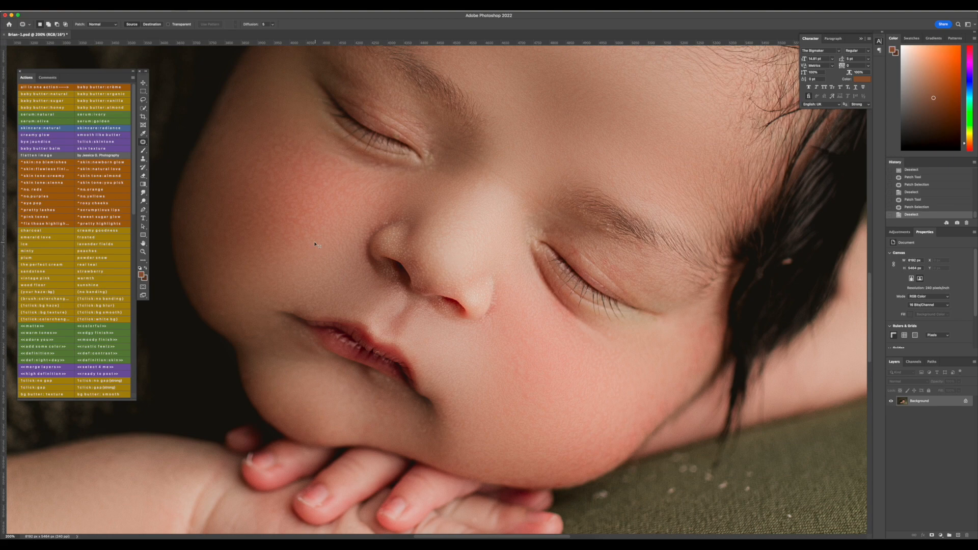
pyautogui.press('super+minus')
pyautogui.press('super+minus')
pyautogui.press('super+minus')
pyautogui.press('super+minus')
pyautogui.press('super+minus')
pyautogui.press('super+equal')
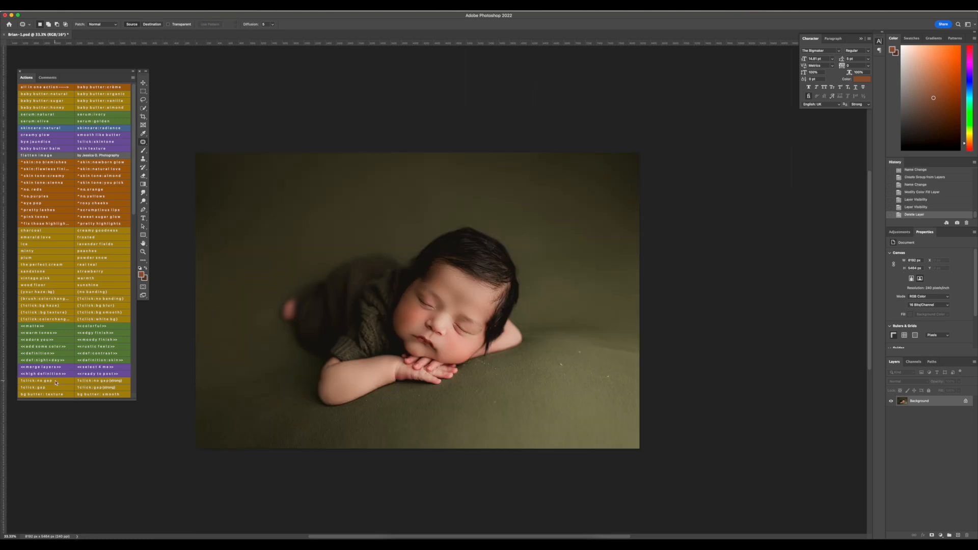
pyautogui.click(108, 388)
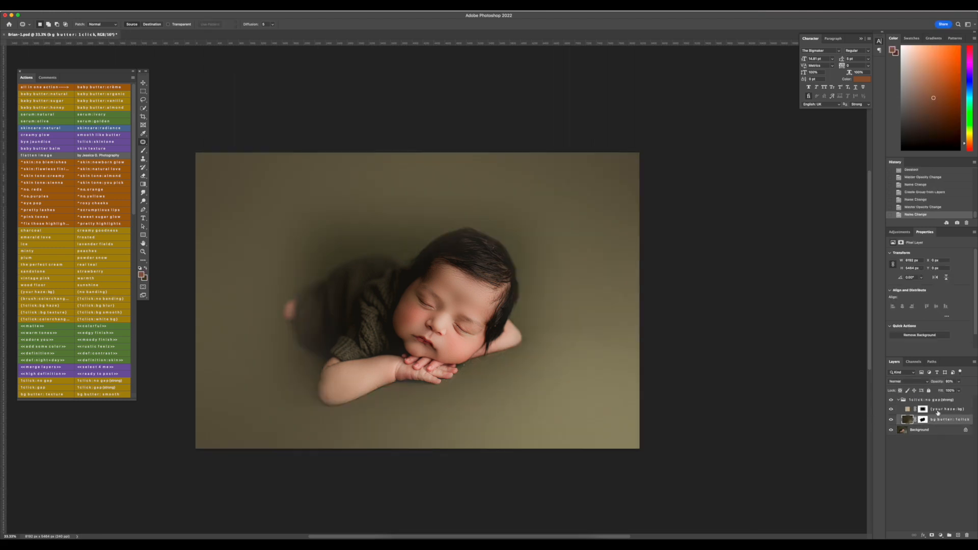
# Step: Change the your haze:bg fill to a near-black shade sampled around the outfit and refined in the color picker, and compare it on and off
pyautogui.doubleClick(907, 410)
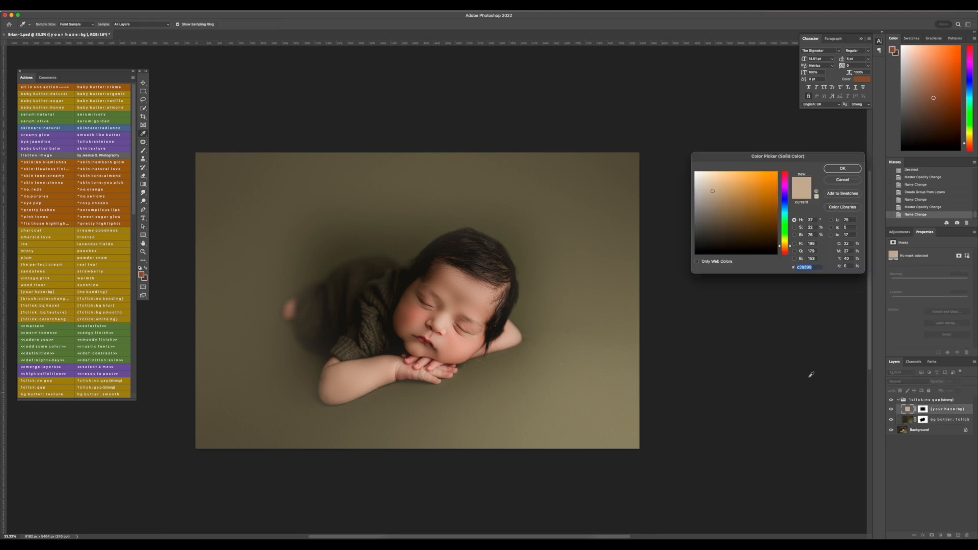
pyautogui.click(367, 273)
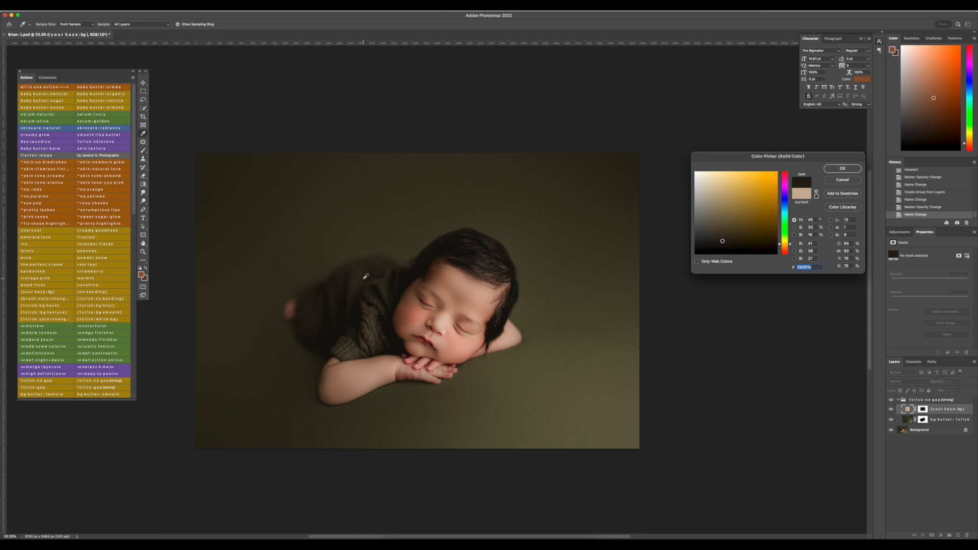
pyautogui.click(355, 309)
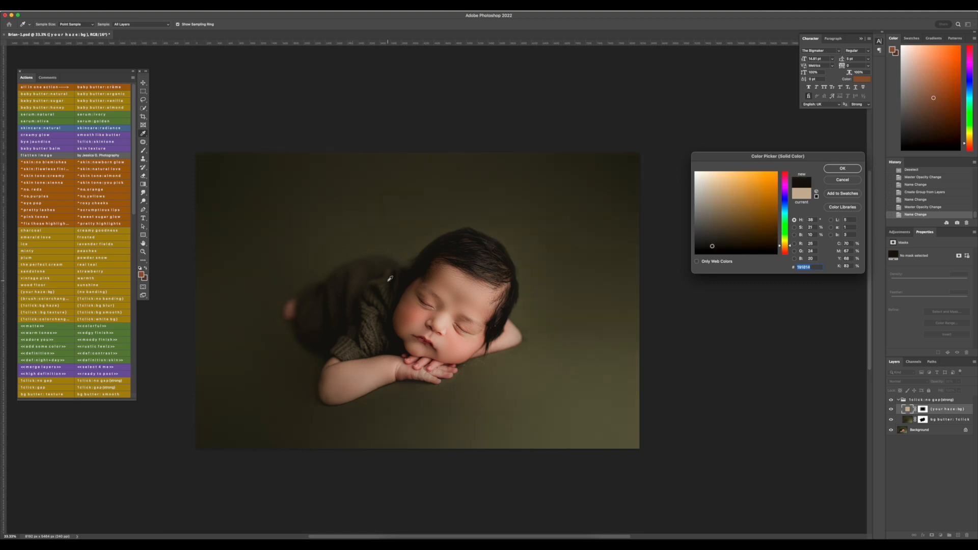
pyautogui.click(355, 265)
pyautogui.click(356, 285)
pyautogui.click(344, 311)
pyautogui.click(715, 244)
pyautogui.click(852, 170)
pyautogui.click(891, 410)
pyautogui.click(892, 409)
pyautogui.click(891, 410)
pyautogui.click(892, 410)
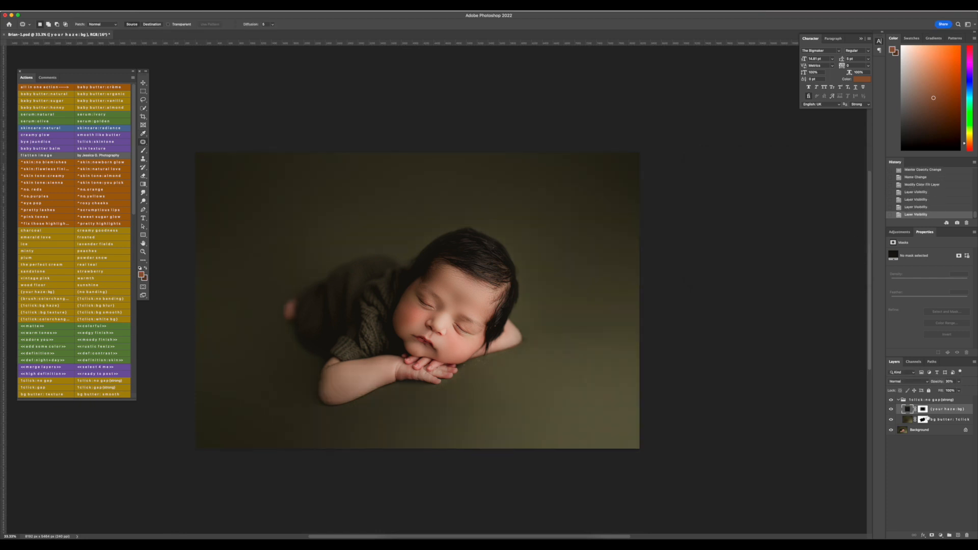
# Step: Paint the your haze:bg mask black with an enlarged brush over the baby's face and body to clear the haze
pyautogui.click(922, 409)
pyautogui.click(143, 151)
pyautogui.press(']')
pyautogui.press(']')
pyautogui.press(']')
pyautogui.press(']')
pyautogui.press(']')
pyautogui.press(']')
pyautogui.press(']')
pyautogui.press(']')
pyautogui.press(']')
pyautogui.press(']')
pyautogui.press(']')
pyautogui.moveTo(425, 279); pyautogui.dragTo(416, 289)
pyautogui.press('x')
pyautogui.press(']')
pyautogui.press(']')
pyautogui.press(']')
pyautogui.press(']')
pyautogui.press(']')
pyautogui.moveTo(428, 288)
pyautogui.mouseDown()
pyautogui.moveTo(351, 372)
pyautogui.moveTo(414, 331)
pyautogui.moveTo(428, 340)
pyautogui.mouseUp()
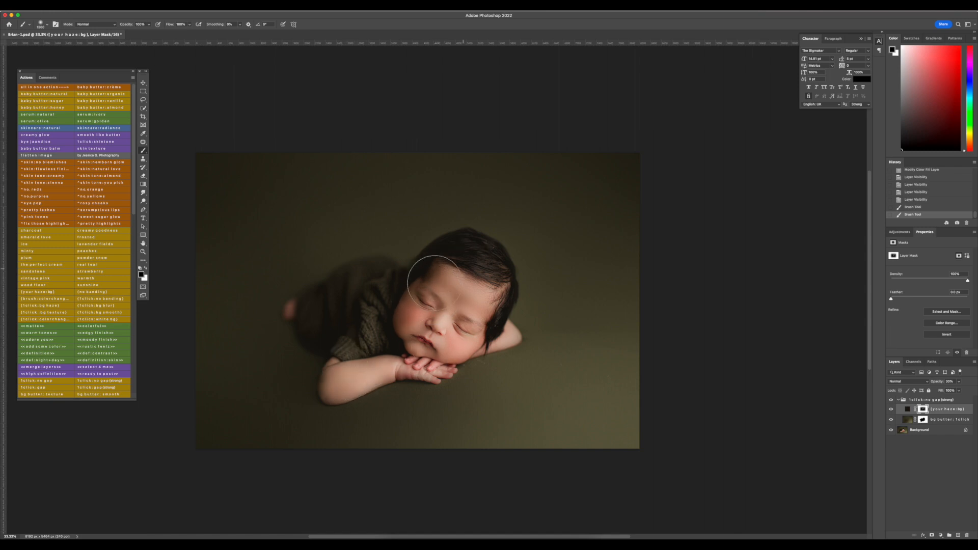
pyautogui.moveTo(389, 290); pyautogui.dragTo(381, 331)
# Step: Compare the 1click:no gap(strong) group on and off, and mask more of the haze off the baby's hands and forearm
pyautogui.scroll(2, 382, 332)
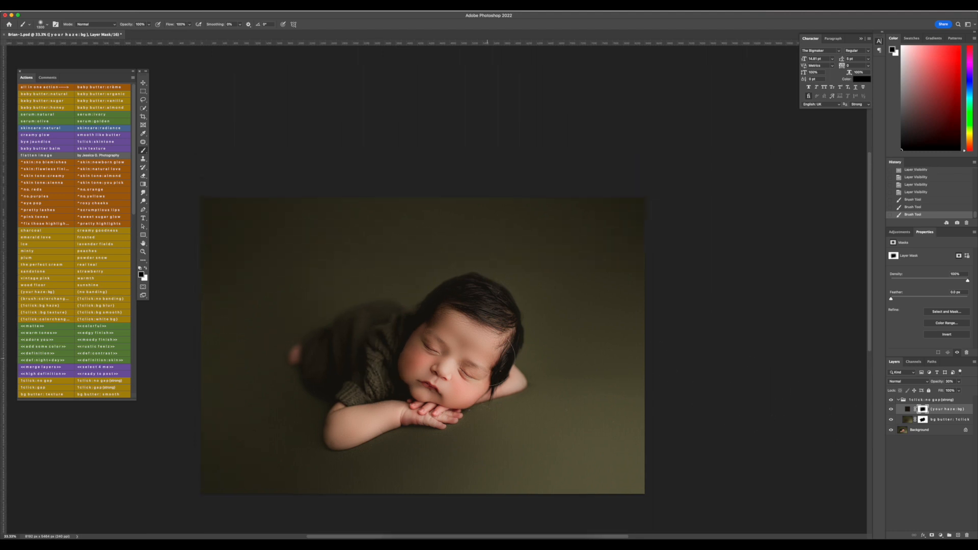
pyautogui.scroll(-4, 488, 358)
pyautogui.click(891, 400)
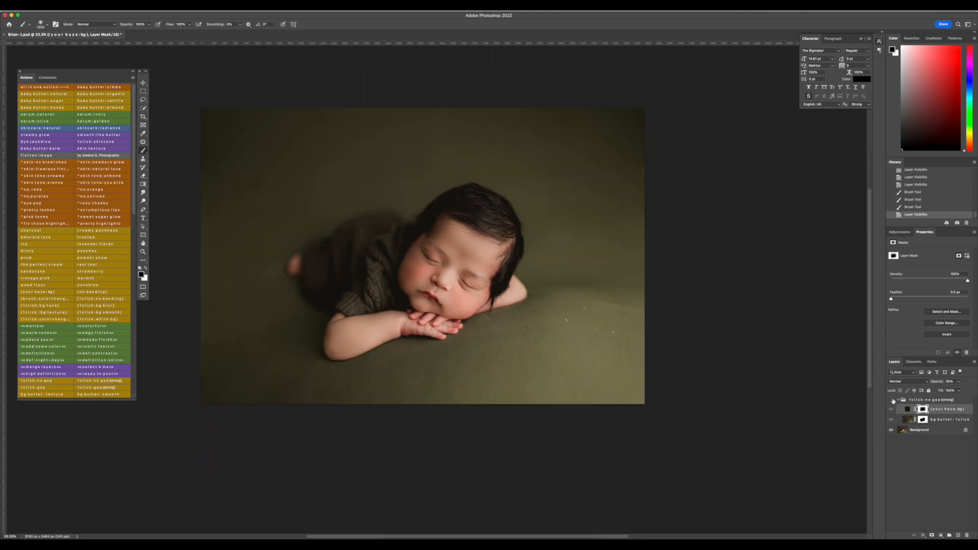
pyautogui.click(891, 400)
pyautogui.click(891, 400)
pyautogui.click(891, 399)
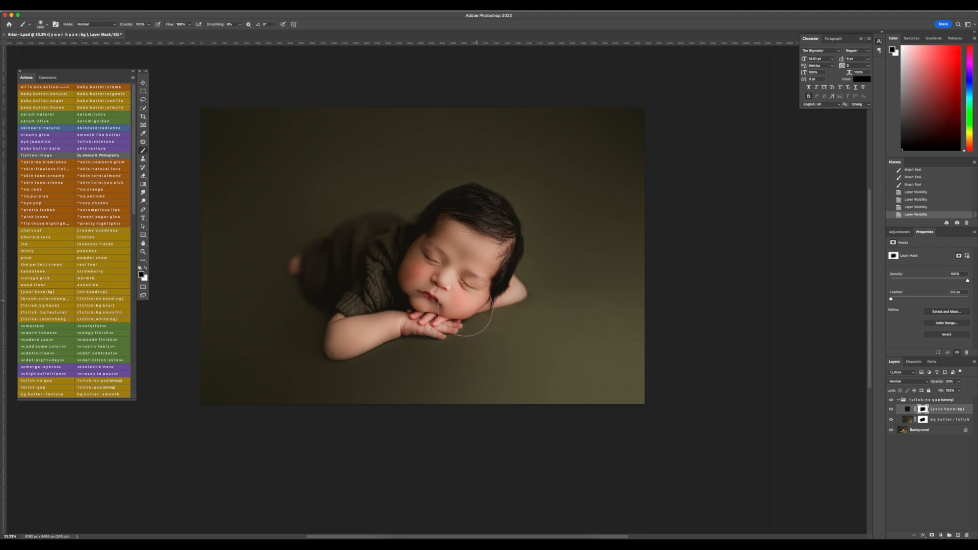
pyautogui.moveTo(398, 329)
pyautogui.mouseDown()
pyautogui.moveTo(423, 324)
pyautogui.moveTo(390, 328)
pyautogui.mouseUp()
# Step: Try painting the bg butter layer's mask over the baby's chin and hands at full brush opacity, and undo the strokes
pyautogui.click(922, 419)
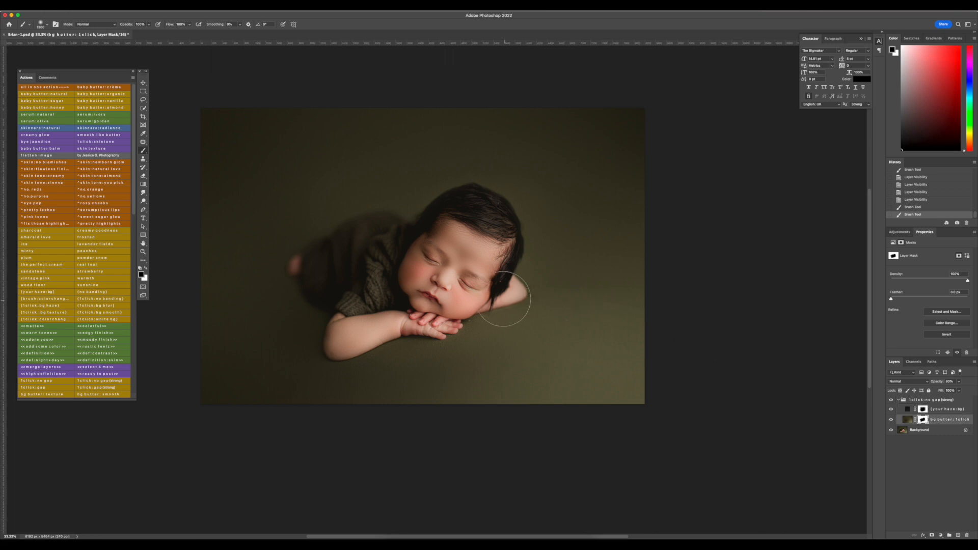
pyautogui.moveTo(474, 307); pyautogui.dragTo(464, 314)
pyautogui.click(464, 288)
pyautogui.press('super+z')
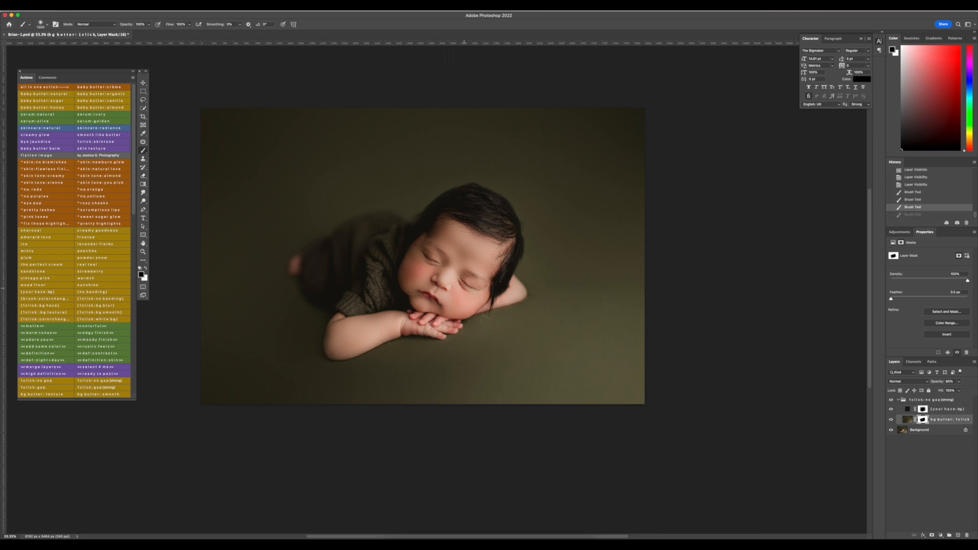
pyautogui.click(392, 303)
pyautogui.press('super+z')
pyautogui.press('super+z')
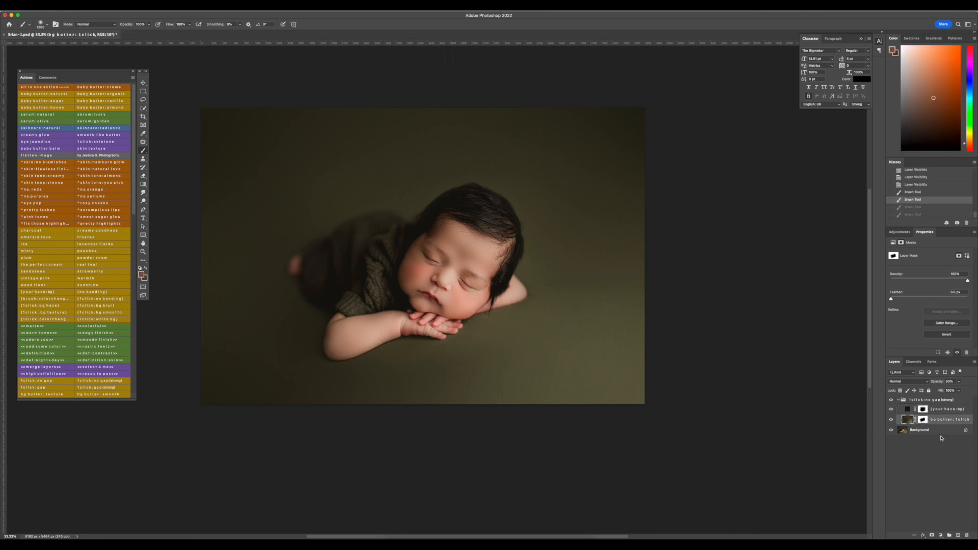
pyautogui.press('super+z')
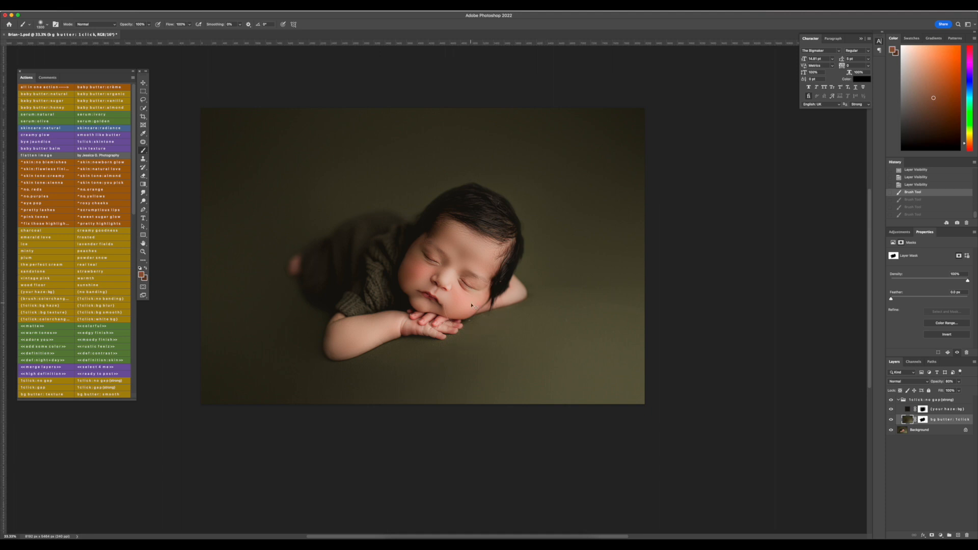
pyautogui.press('super+z')
pyautogui.moveTo(435, 311); pyautogui.dragTo(460, 315)
pyautogui.click(922, 420)
pyautogui.press('super+z')
# Step: Paint the bg butter mask over the baby's arms and sleeve at 30% brush opacity, and compare the group on and off
pyautogui.press('3')
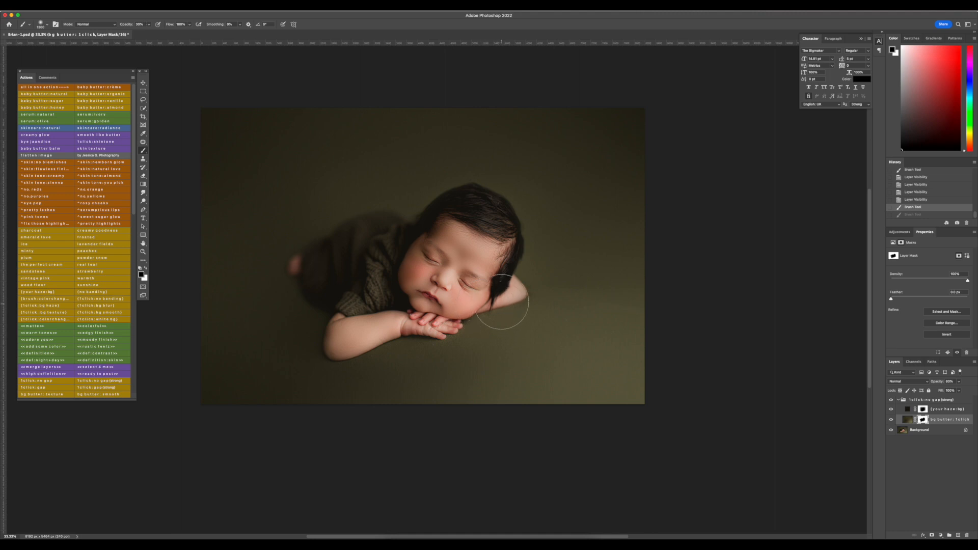
pyautogui.moveTo(373, 307); pyautogui.dragTo(364, 308)
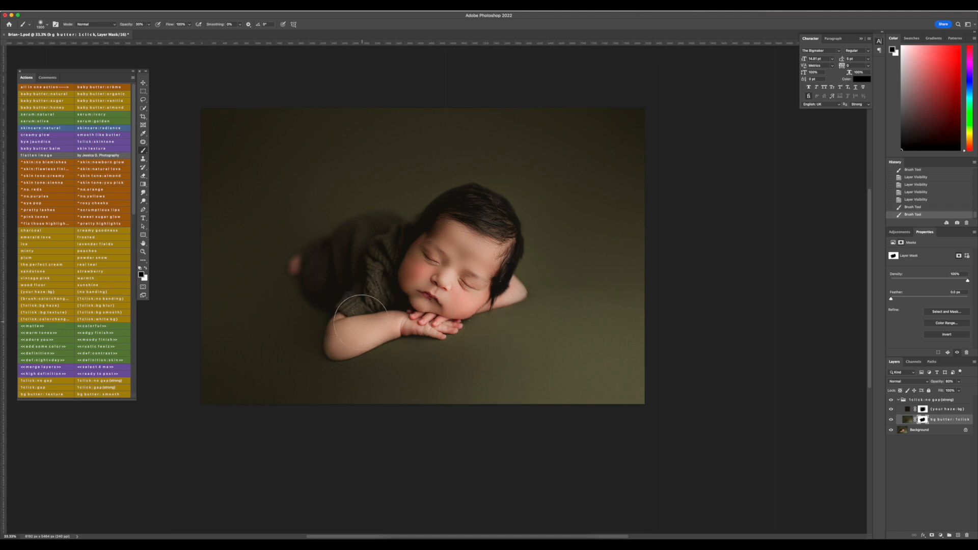
pyautogui.click(891, 401)
pyautogui.click(891, 400)
pyautogui.press('shift+super+e')
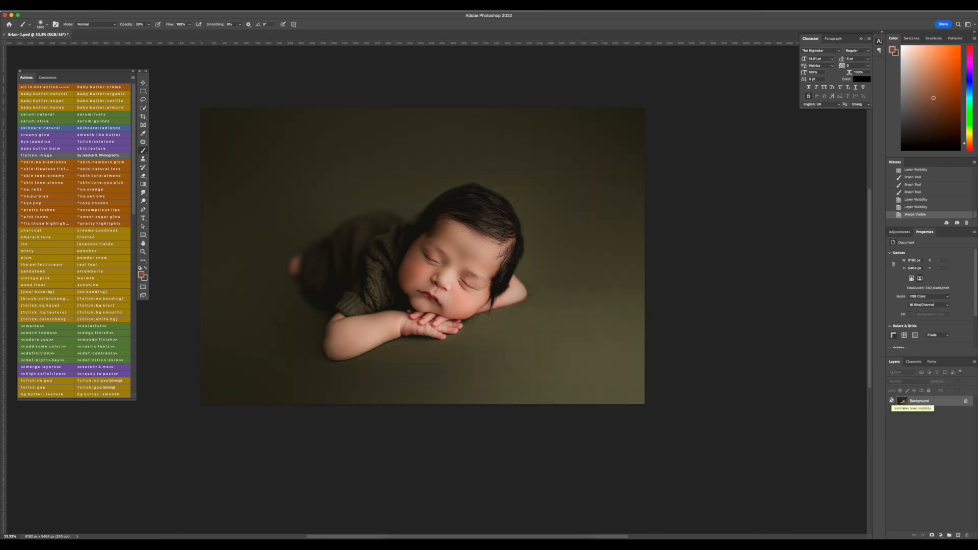
pyautogui.press('super+z')
# Step: Restore the haze on the fabric below the hands by painting the your haze:bg mask white with a smaller brush
pyautogui.click(923, 409)
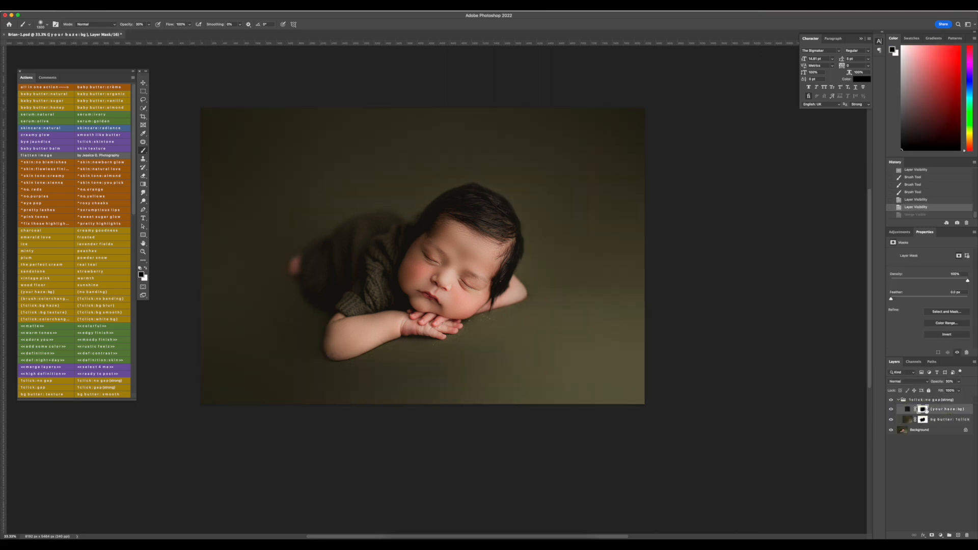
pyautogui.click(146, 269)
pyautogui.press('[')
pyautogui.press('[')
pyautogui.press('[')
pyautogui.press('[')
pyautogui.press('[')
pyautogui.press('[')
pyautogui.press('[')
pyautogui.press('[')
pyautogui.press('[')
pyautogui.press('[')
pyautogui.press('[')
pyautogui.press('[')
pyautogui.press(']')
pyautogui.moveTo(473, 334)
pyautogui.mouseDown()
pyautogui.moveTo(438, 352)
pyautogui.moveTo(418, 349)
pyautogui.mouseUp()
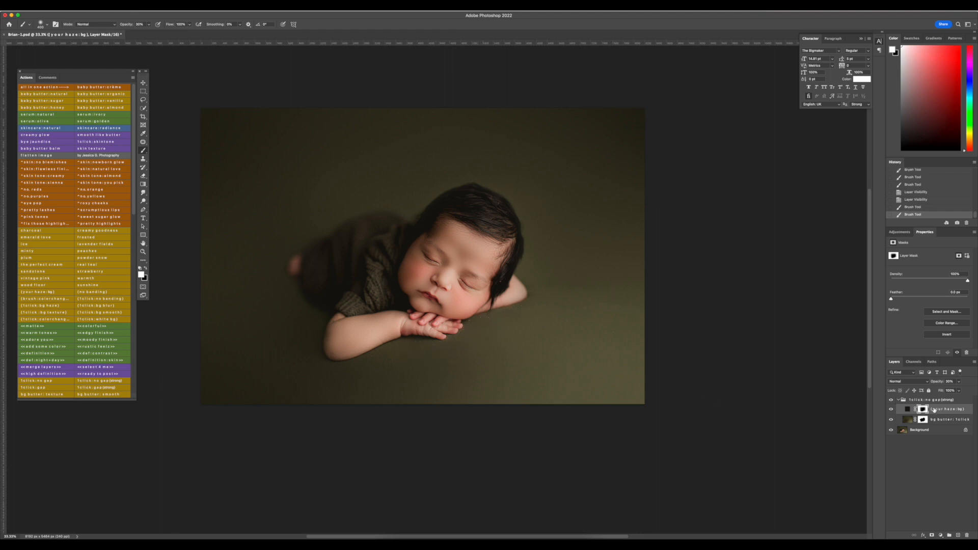
pyautogui.press(']')
pyautogui.press(']')
pyautogui.moveTo(461, 352)
pyautogui.mouseDown()
pyautogui.moveTo(471, 334)
pyautogui.moveTo(497, 328)
pyautogui.mouseUp()
# Step: Touch up the bg butter mask in white below the hands with a smaller brush, and merge the visible layers
pyautogui.hotkey('alt', '[')
pyautogui.press('[')
pyautogui.press('[')
pyautogui.press('[')
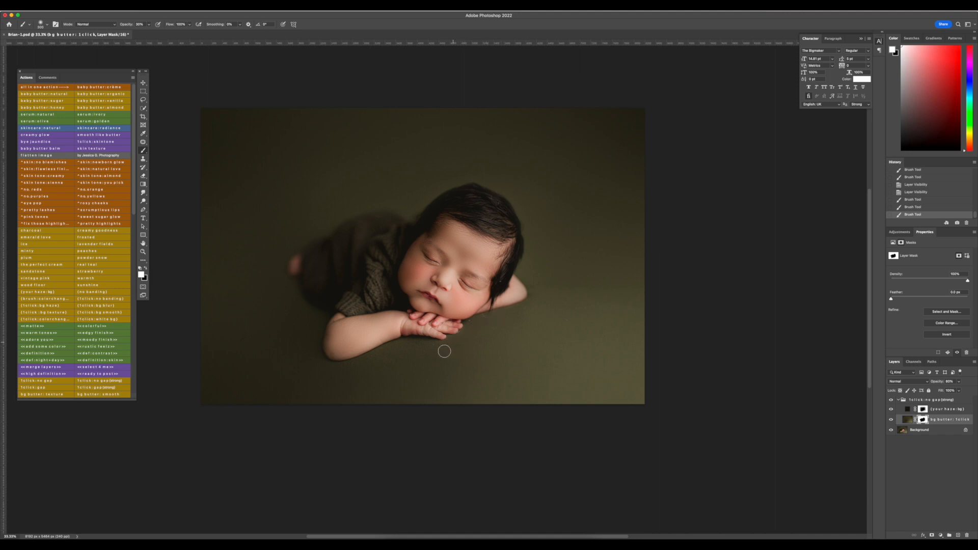
pyautogui.click(891, 400)
pyautogui.click(891, 400)
pyautogui.press('super+shift+e')
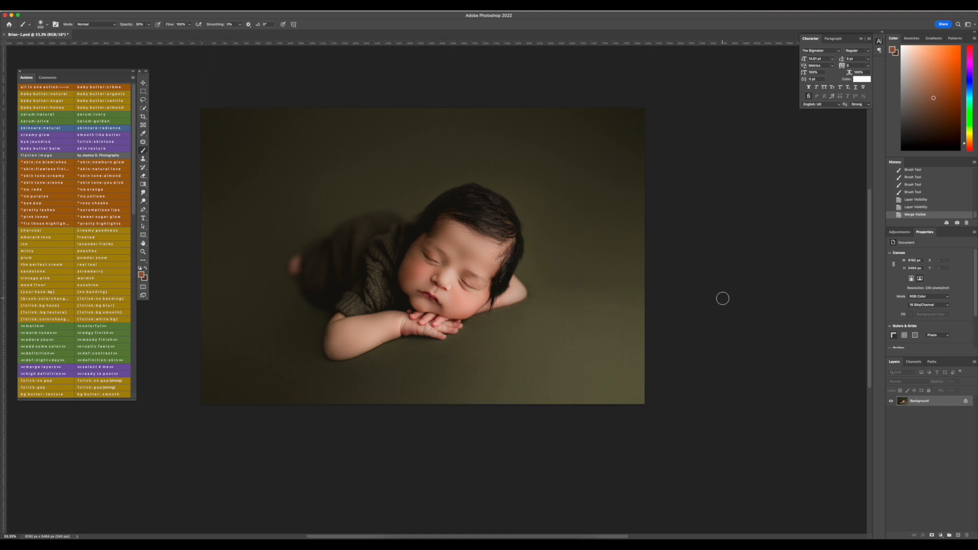
# Step: Patch the small specks on the olive fabric to the right of the baby at 100% zoom, clearing each selection
pyautogui.press('super+1')
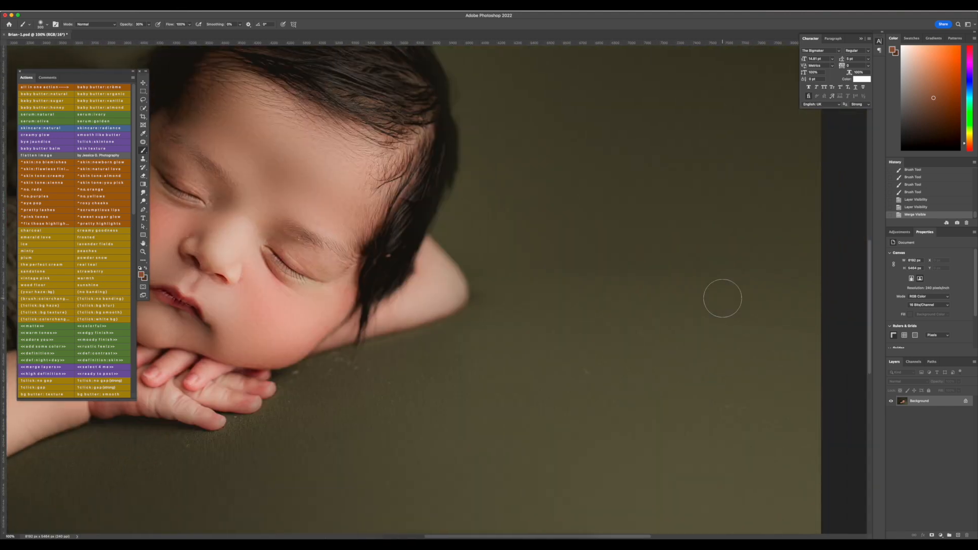
pyautogui.click(143, 141)
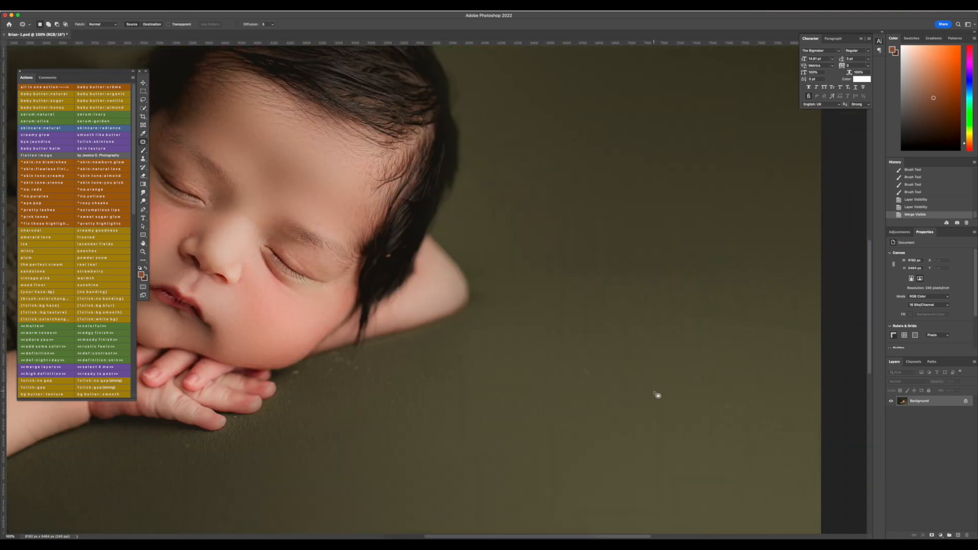
pyautogui.moveTo(651, 330)
pyautogui.mouseDown()
pyautogui.moveTo(640, 331)
pyautogui.moveTo(654, 335)
pyautogui.mouseUp()
pyautogui.press('super+d')
pyautogui.moveTo(592, 371); pyautogui.dragTo(614, 383)
pyautogui.press('super+d')
pyautogui.moveTo(732, 402); pyautogui.dragTo(744, 405)
pyautogui.press('super+d')
# Step: Patch the specks on the fabric beside the baby's fingertips
pyautogui.hscroll(-5, 430, 356)
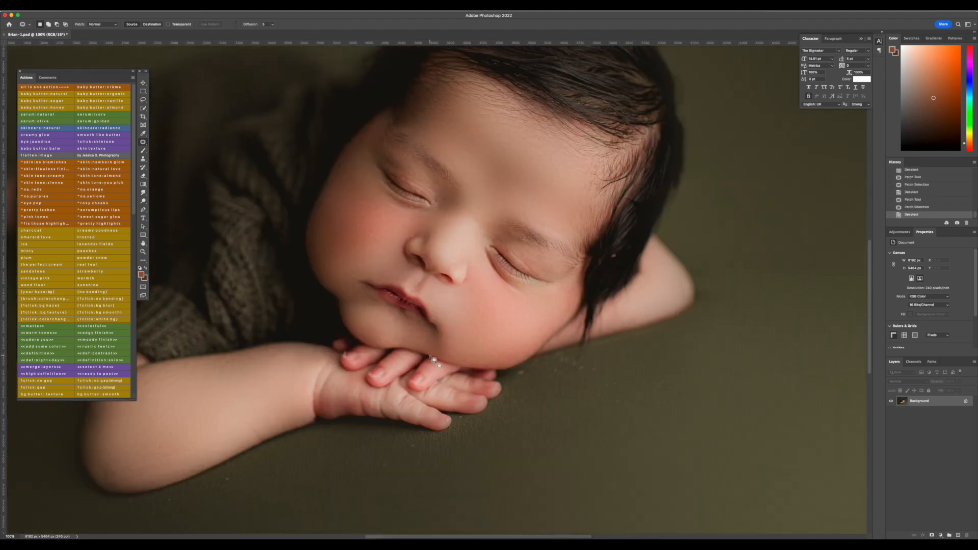
pyautogui.moveTo(532, 372)
pyautogui.mouseDown()
pyautogui.moveTo(520, 373)
pyautogui.moveTo(532, 384)
pyautogui.moveTo(543, 361)
pyautogui.mouseUp()
pyautogui.press('super+d')
pyautogui.moveTo(519, 397)
pyautogui.mouseDown()
pyautogui.moveTo(512, 406)
pyautogui.moveTo(517, 400)
pyautogui.mouseUp()
pyautogui.moveTo(516, 402); pyautogui.dragTo(535, 397)
pyautogui.press('super+d')
# Step: Patch the remaining specks on the fabric below the cheek and the far arm, clearing each selection
pyautogui.moveTo(569, 357)
pyautogui.mouseDown()
pyautogui.moveTo(544, 363)
pyautogui.moveTo(545, 378)
pyautogui.moveTo(556, 376)
pyautogui.mouseUp()
pyautogui.press('super+d')
pyautogui.moveTo(554, 375); pyautogui.dragTo(545, 376)
pyautogui.press('super+d')
pyautogui.moveTo(600, 359)
pyautogui.mouseDown()
pyautogui.moveTo(588, 375)
pyautogui.moveTo(605, 372)
pyautogui.mouseUp()
pyautogui.moveTo(600, 367); pyautogui.dragTo(626, 361)
pyautogui.press('super+d')
# Step: Examine the baby's face up close and the whole image for remaining flaws
pyautogui.press('super+equal')
pyautogui.press('super+equal')
pyautogui.press('super+equal')
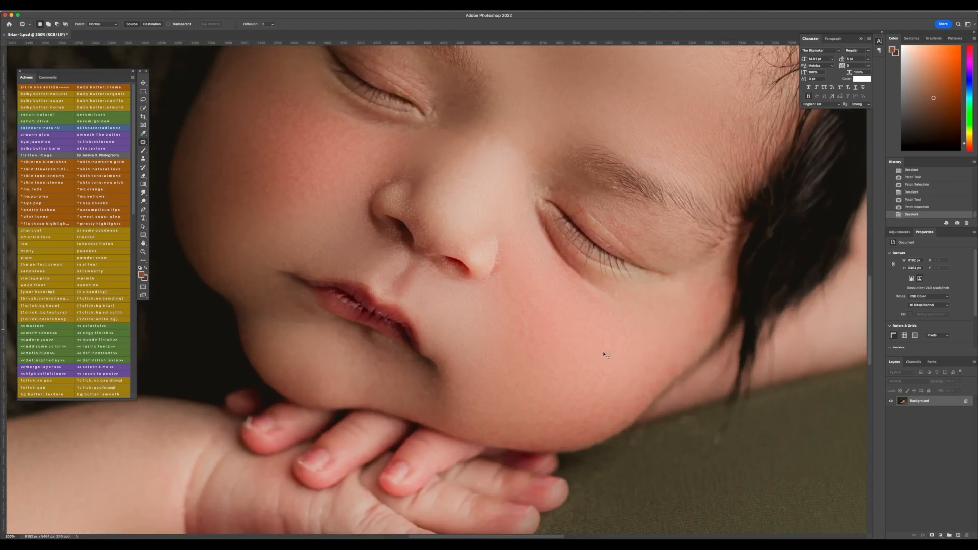
pyautogui.press('super+minus')
pyautogui.press('super+minus')
pyautogui.press('super+minus')
pyautogui.press('super+minus')
pyautogui.press('super+minus')
pyautogui.press('super+minus')
pyautogui.press('super+minus')
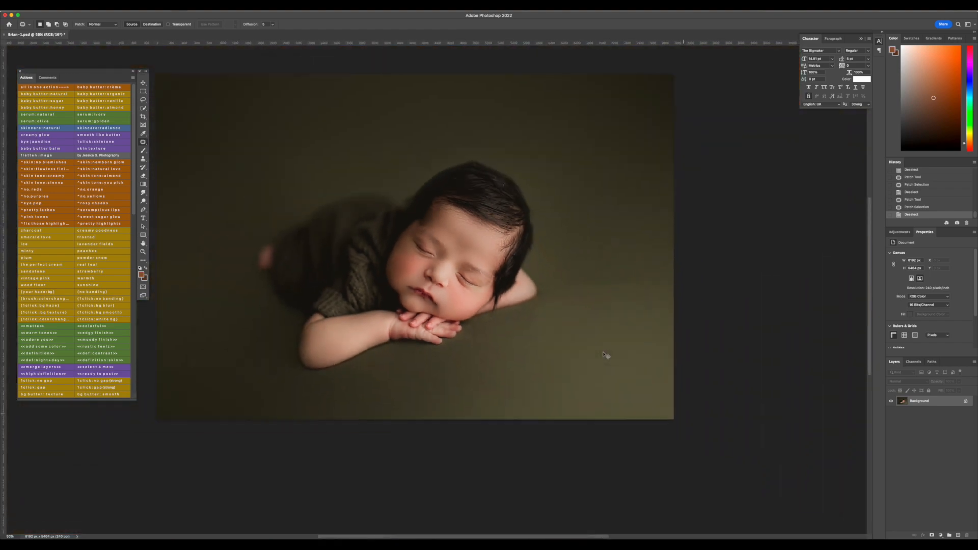
pyautogui.press('super+equal')
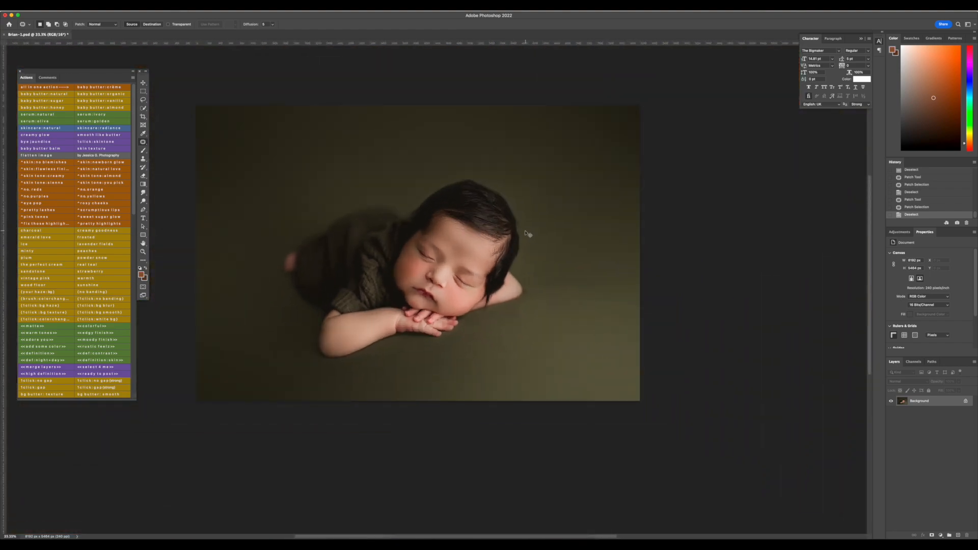
# Step: Patch the flaw along the edge of the baby's hair and save the file
pyautogui.moveTo(498, 202); pyautogui.dragTo(512, 210)
pyautogui.press('super+d')
pyautogui.press('super+s')
# Step: Run the skin tone:you pick action and paint its mask white over the baby's face, hands and arms
pyautogui.click(105, 183)
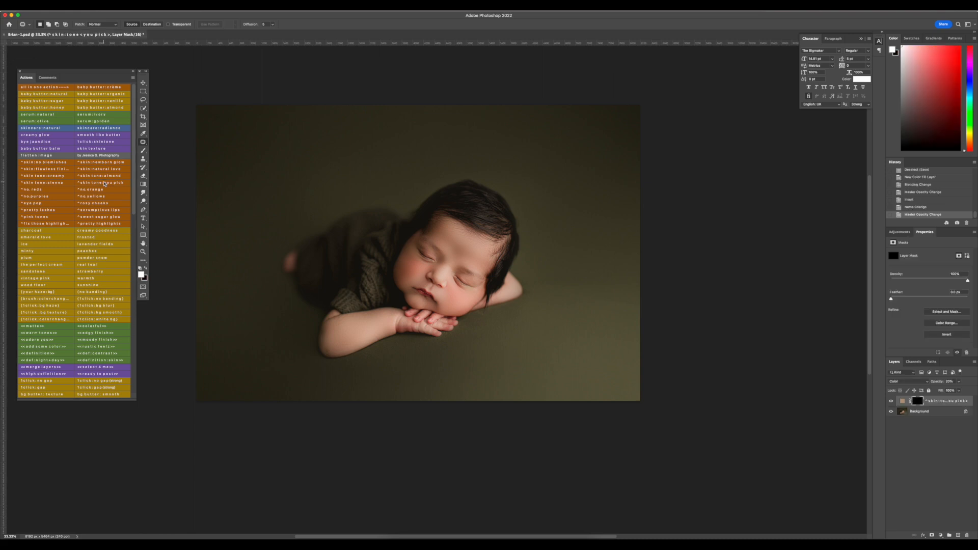
pyautogui.click(143, 152)
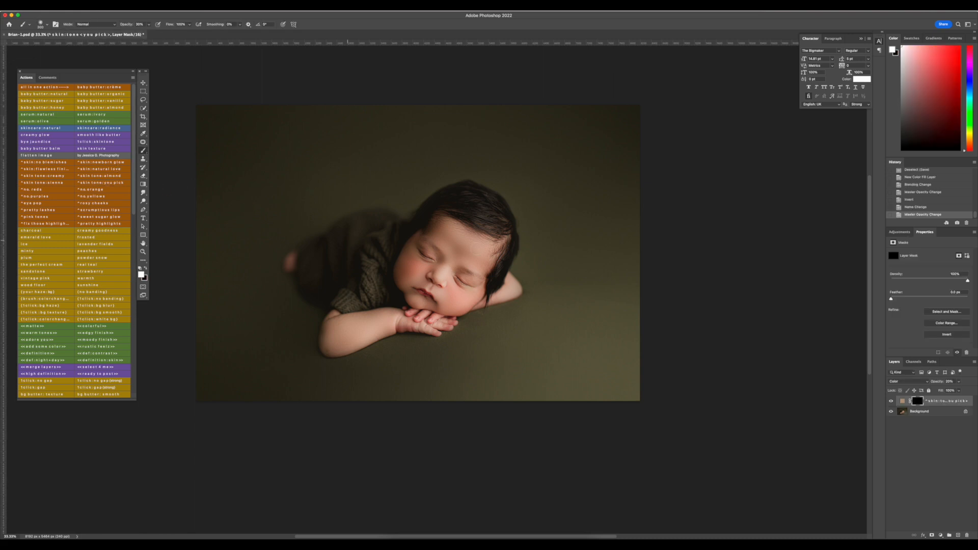
pyautogui.moveTo(454, 255); pyautogui.dragTo(460, 245)
pyautogui.press('[')
pyautogui.moveTo(417, 266); pyautogui.dragTo(444, 294)
pyautogui.press(']')
pyautogui.moveTo(340, 337); pyautogui.dragTo(442, 309)
pyautogui.moveTo(509, 285); pyautogui.dragTo(478, 302)
pyautogui.moveTo(399, 291); pyautogui.dragTo(346, 277)
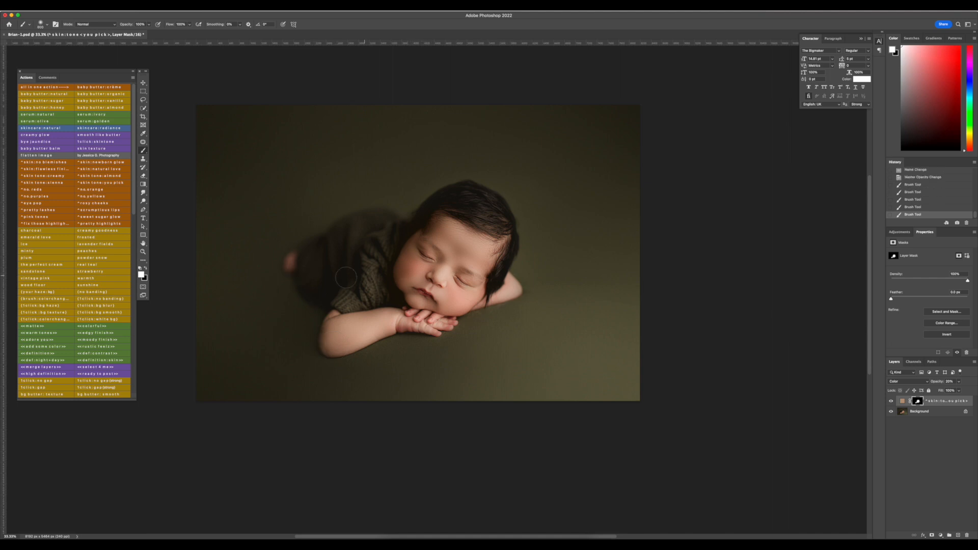
# Step: Mask the skin tone fill off the baby's cheek and chin with black
pyautogui.click(146, 269)
pyautogui.moveTo(407, 268); pyautogui.dragTo(405, 268)
pyautogui.moveTo(456, 299); pyautogui.dragTo(451, 307)
# Step: Set the skin tone layer's opacity to 10%, compare it on and off, and merge the visible layers
pyautogui.click(951, 381)
pyautogui.write('10')
pyautogui.click(892, 402)
pyautogui.click(892, 401)
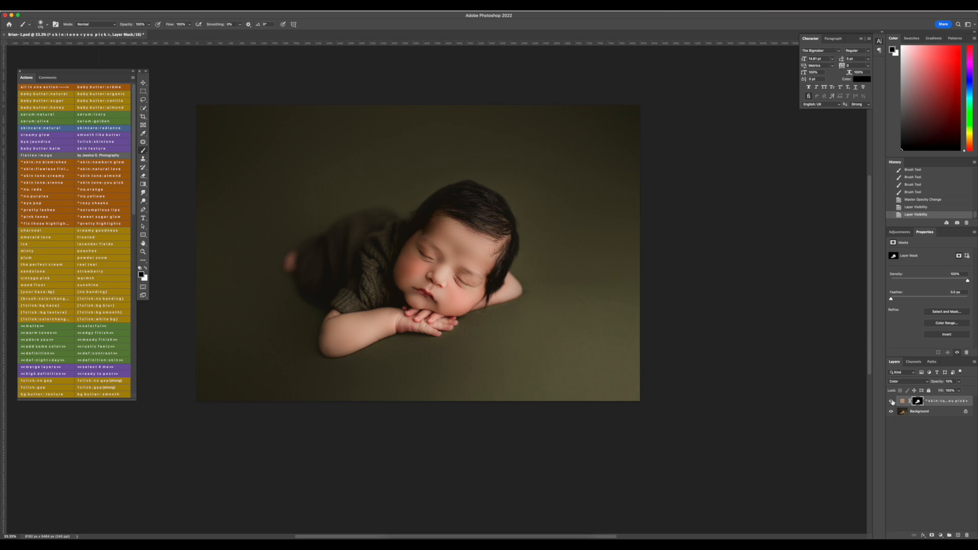
pyautogui.press('shift+super+e')
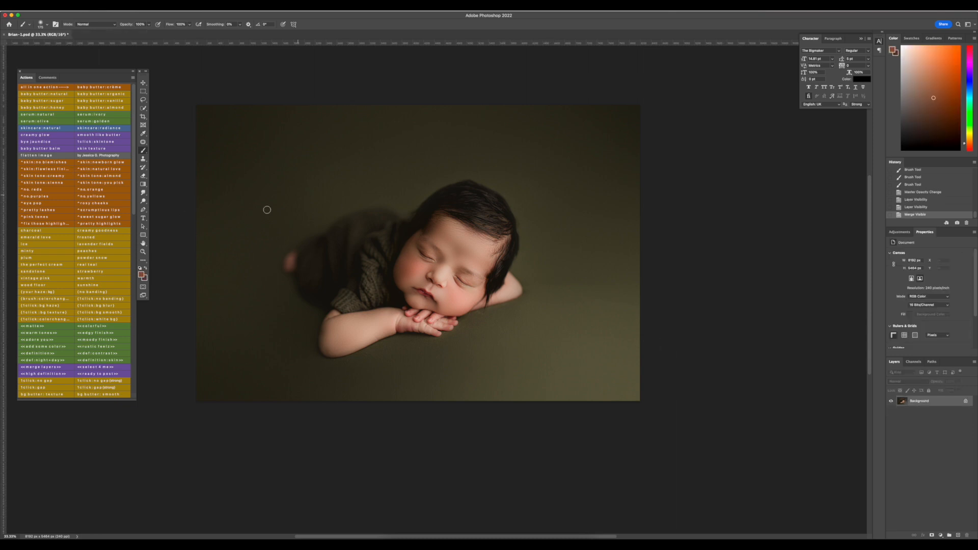
# Step: Run the skin tone:you pick action again with the fill color sampled from the baby's rosy cheek
pyautogui.click(110, 185)
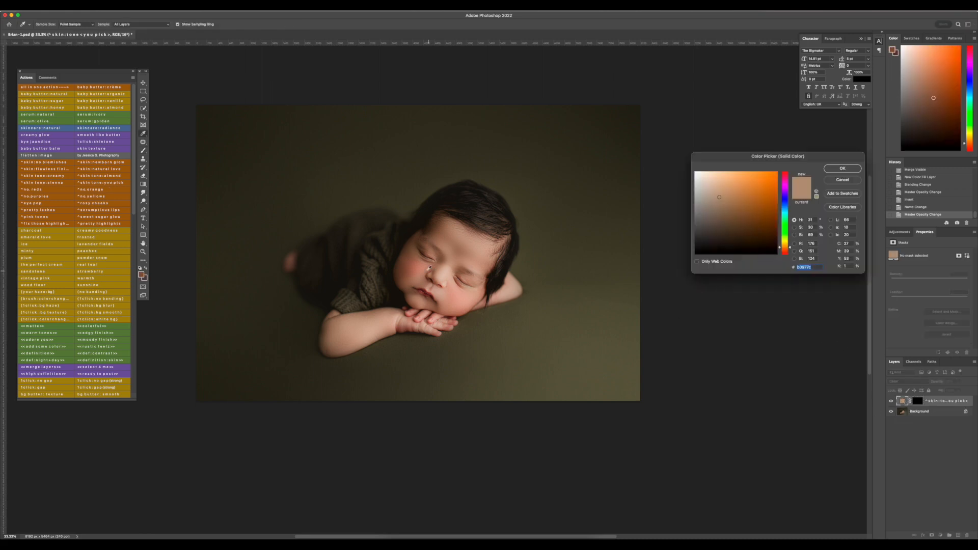
pyautogui.click(416, 267)
pyautogui.click(850, 171)
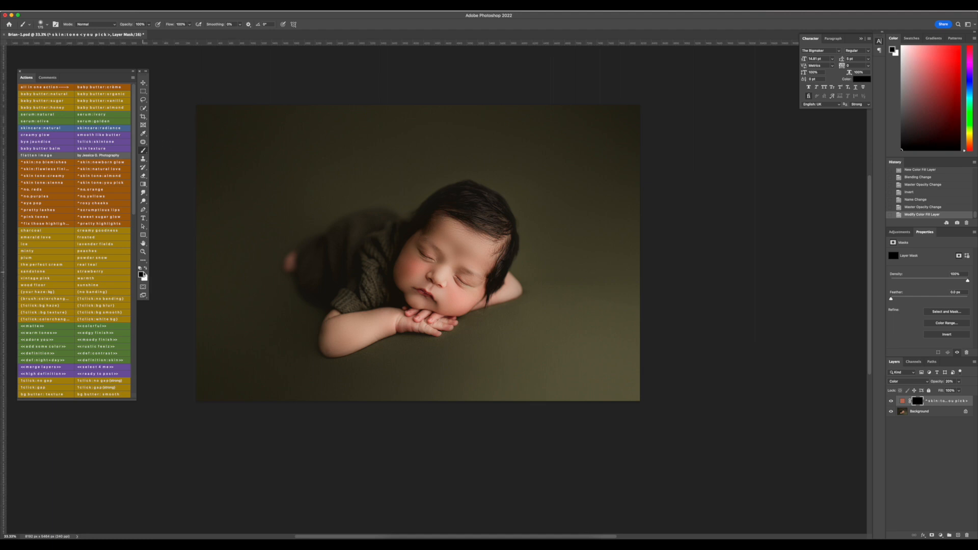
# Step: Paint the new skin tone mask white over the baby's forehead, chin, arms and hands, reducing the brush for smaller areas
pyautogui.click(146, 269)
pyautogui.moveTo(446, 230)
pyautogui.mouseDown()
pyautogui.moveTo(423, 240)
pyautogui.moveTo(441, 275)
pyautogui.mouseUp()
pyautogui.moveTo(472, 250); pyautogui.dragTo(474, 260)
pyautogui.press('[')
pyautogui.press('[')
pyautogui.moveTo(484, 310); pyautogui.dragTo(517, 291)
pyautogui.press('[')
pyautogui.moveTo(421, 300); pyautogui.dragTo(408, 293)
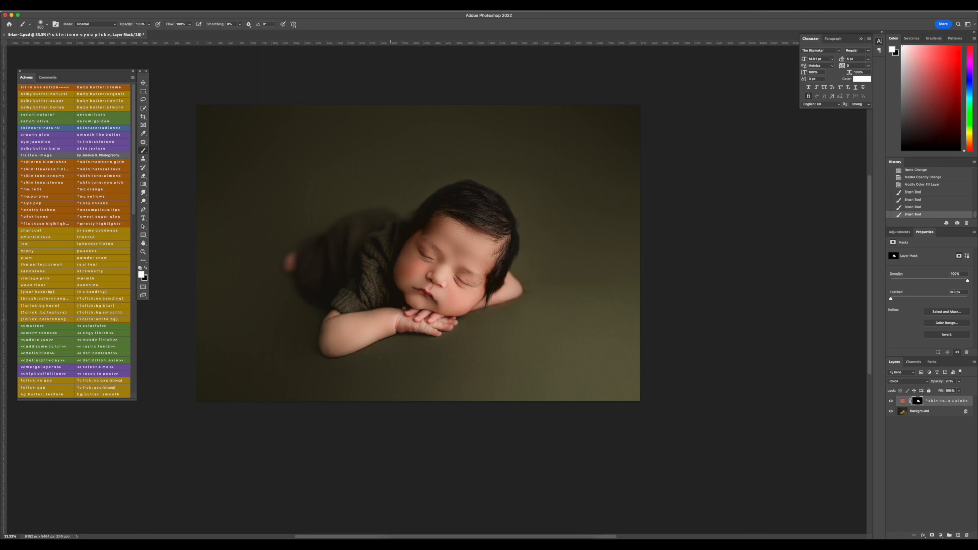
pyautogui.moveTo(392, 323)
pyautogui.mouseDown()
pyautogui.moveTo(407, 321)
pyautogui.moveTo(414, 301)
pyautogui.moveTo(419, 307)
pyautogui.mouseUp()
pyautogui.press('[')
# Step: Change the skin tone layer's fill to a saturated orange-red in the color picker
pyautogui.doubleClick(902, 400)
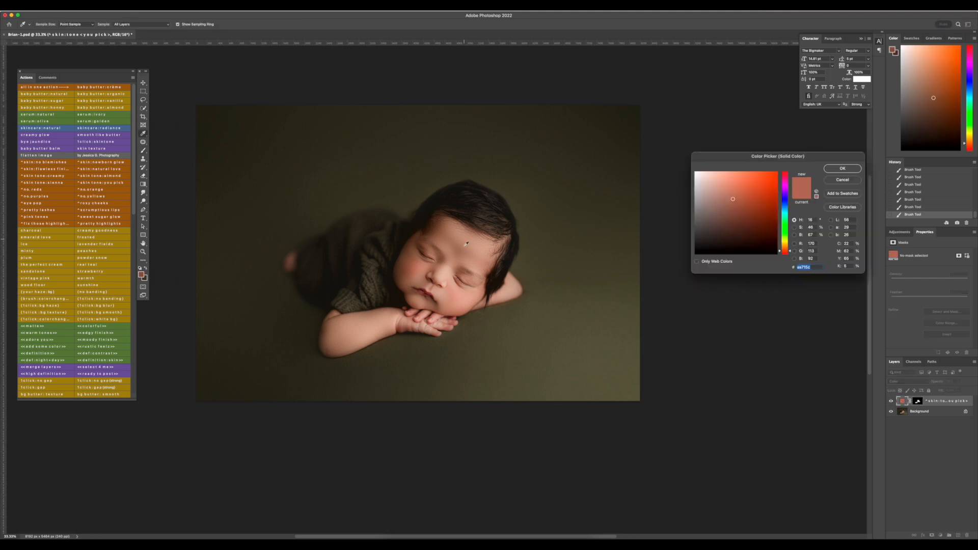
pyautogui.click(427, 263)
pyautogui.moveTo(785, 251); pyautogui.dragTo(786, 248)
pyautogui.click(759, 188)
pyautogui.click(749, 207)
pyautogui.click(788, 251)
pyautogui.click(753, 195)
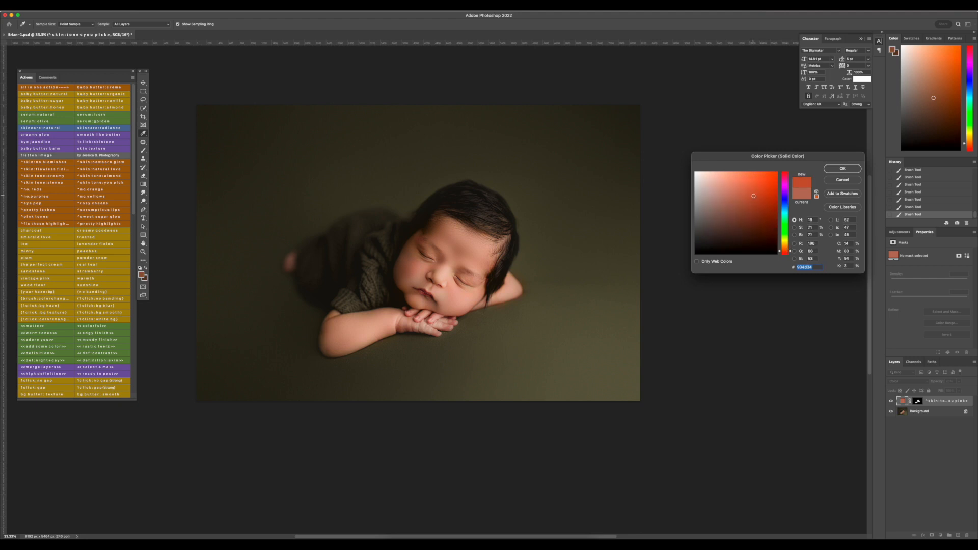
pyautogui.click(842, 169)
# Step: Lower the skin tone layer's opacity to 6%, compare it on and off, and merge the visible layers
pyautogui.click(949, 381)
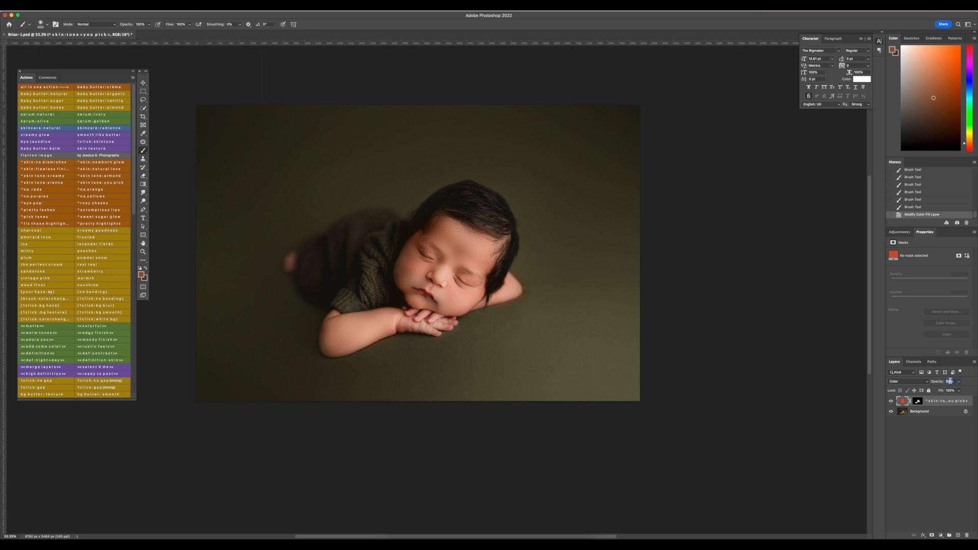
pyautogui.write('4')
pyautogui.click(891, 402)
pyautogui.click(890, 401)
pyautogui.write('6')
pyautogui.click(891, 401)
pyautogui.click(890, 401)
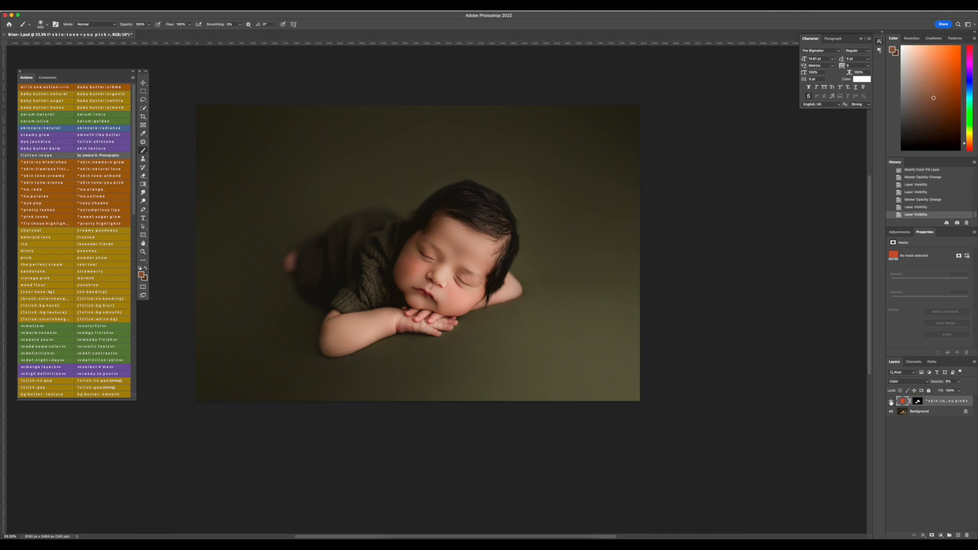
pyautogui.press('shift+super+e')
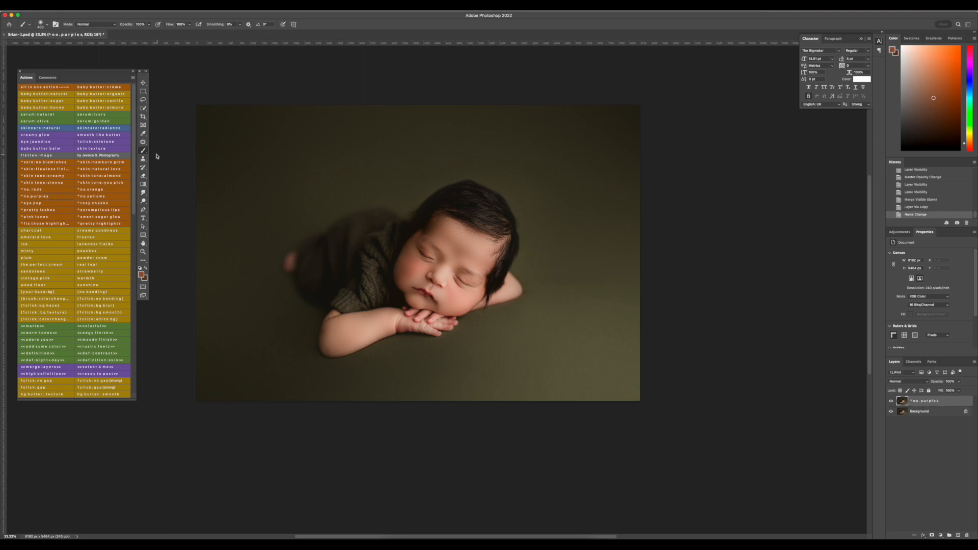
# Step: Run the no.purples action, reveal its effect on the baby's forehead, and set the layer's opacity to 15%
pyautogui.press(']')
pyautogui.click(461, 250)
pyautogui.click(950, 381)
pyautogui.write('15')
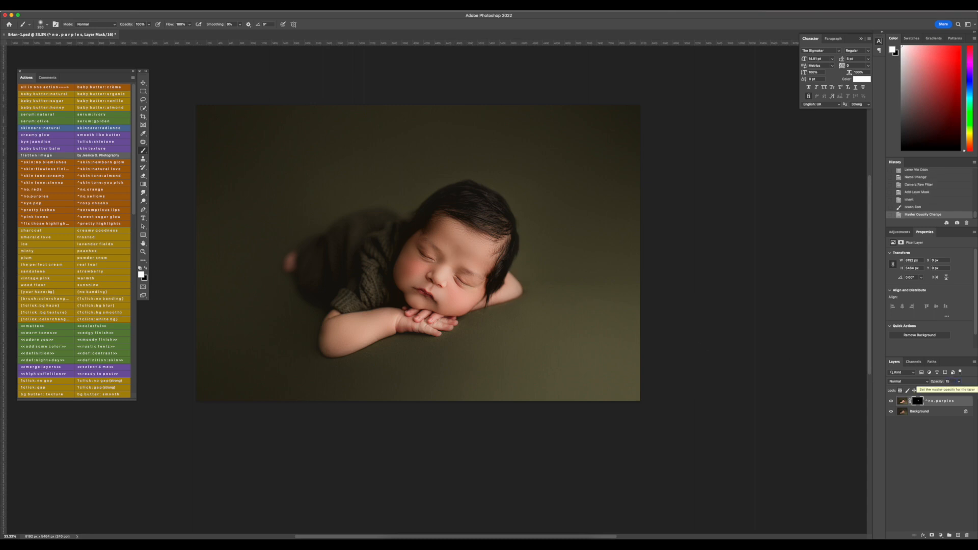
# Step: Adjust the no.purples layer's opacity to 16% and merge the visible layers
pyautogui.write('0')
pyautogui.doubleClick(952, 380)
pyautogui.write('20')
pyautogui.press('Return')
pyautogui.write('16')
pyautogui.press('shift+super+e')
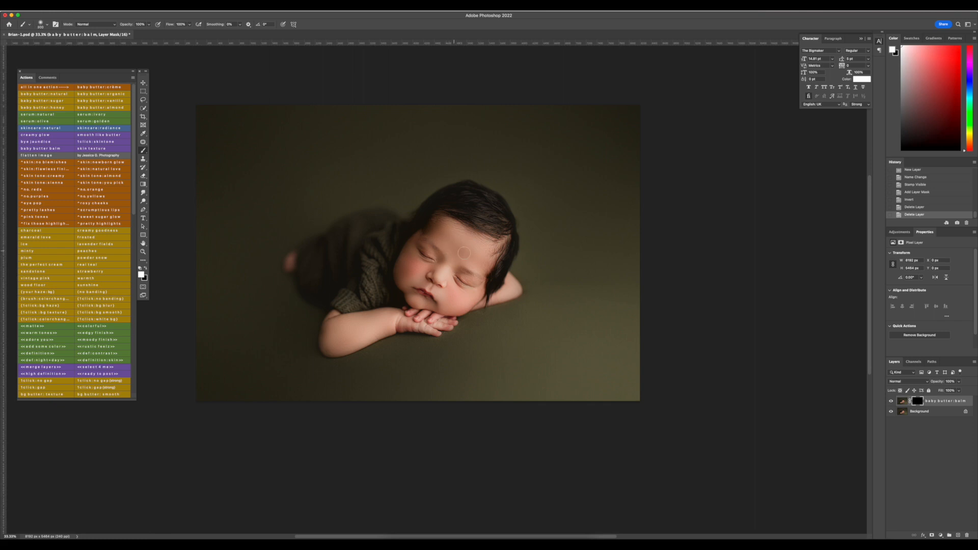
# Step: Paint the baby butter:balm mask white over the baby's forehead, cheek and chin, reducing the brush for smaller areas
pyautogui.moveTo(474, 262); pyautogui.dragTo(471, 264)
pyautogui.press('[')
pyautogui.moveTo(430, 276)
pyautogui.mouseDown()
pyautogui.moveTo(413, 267)
pyautogui.moveTo(413, 281)
pyautogui.moveTo(405, 277)
pyautogui.mouseUp()
pyautogui.click(457, 307)
# Step: Lower the baby butter:balm layer's opacity, compare it on and off, then merge the visible layers and save
pyautogui.moveTo(958, 382)
pyautogui.mouseDown()
pyautogui.moveTo(932, 392)
pyautogui.moveTo(952, 391)
pyautogui.mouseUp()
pyautogui.click(890, 401)
pyautogui.click(890, 400)
pyautogui.click(891, 401)
pyautogui.click(890, 401)
pyautogui.press('shift+super+e')
pyautogui.press('super+s')
# Step: Duplicate the merged image to a new layer and patch the uneven areas on the baby's forehead with the Patch tool
pyautogui.press('super+j')
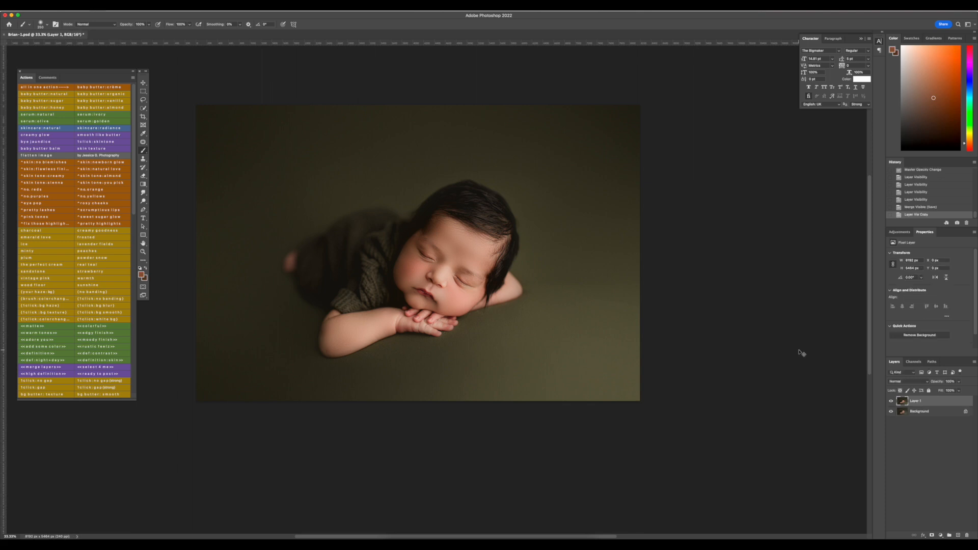
pyautogui.click(143, 142)
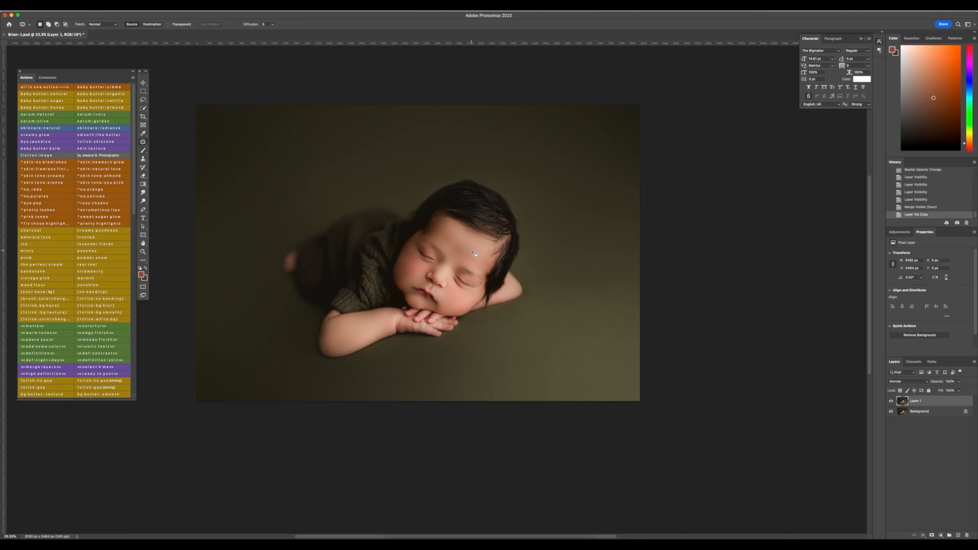
pyautogui.moveTo(466, 244)
pyautogui.mouseDown()
pyautogui.moveTo(453, 255)
pyautogui.moveTo(476, 253)
pyautogui.moveTo(452, 251)
pyautogui.moveTo(466, 255)
pyautogui.mouseUp()
pyautogui.hotkey('ctrl', 'd')
pyautogui.hotkey('ctrl', 'd')
pyautogui.moveTo(466, 255); pyautogui.dragTo(474, 252)
pyautogui.hotkey('ctrl', 'd')
# Step: Lower the patched layer's opacity, merge it into the image, and compare the result with the document's starting state in the history
pyautogui.click(958, 381)
pyautogui.click(931, 391)
pyautogui.moveTo(938, 390); pyautogui.dragTo(939, 391)
pyautogui.press('super+shift+e')
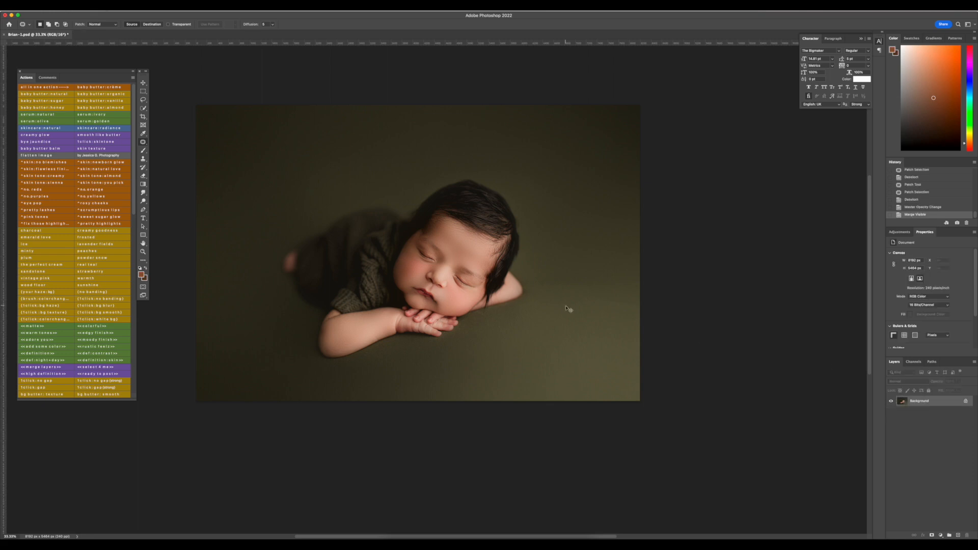
pyautogui.click(909, 175)
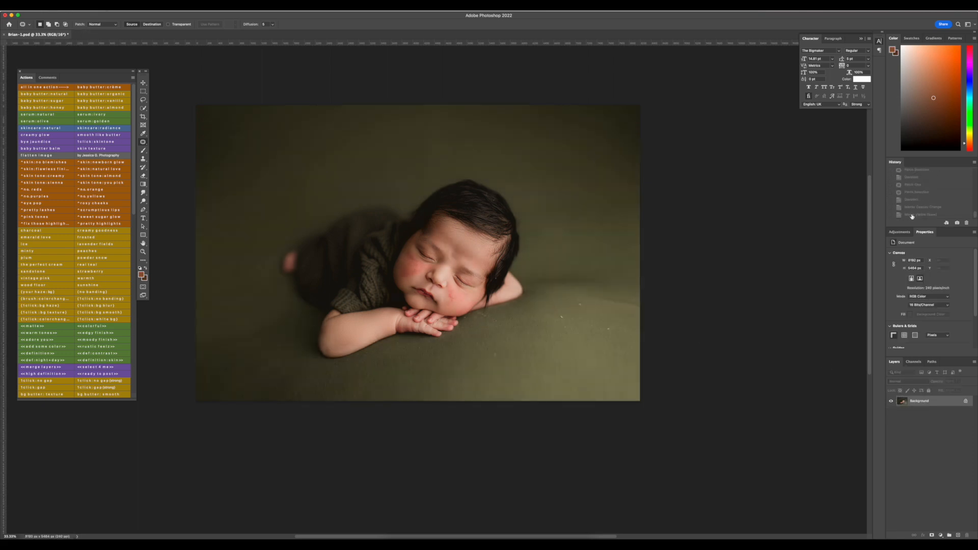
pyautogui.click(911, 214)
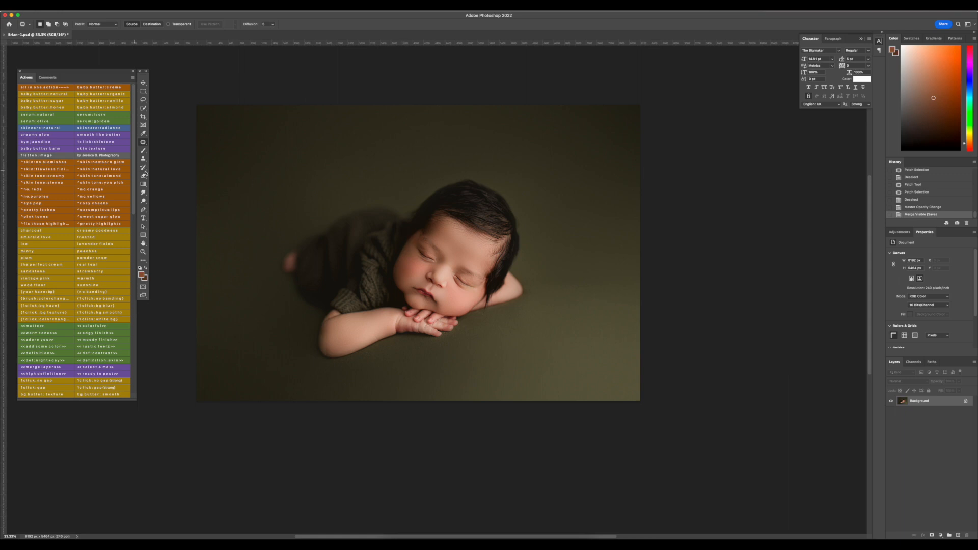
# Step: Run the skin texture action, set its layer's opacity to 15%, and merge the visible layers
pyautogui.click(109, 150)
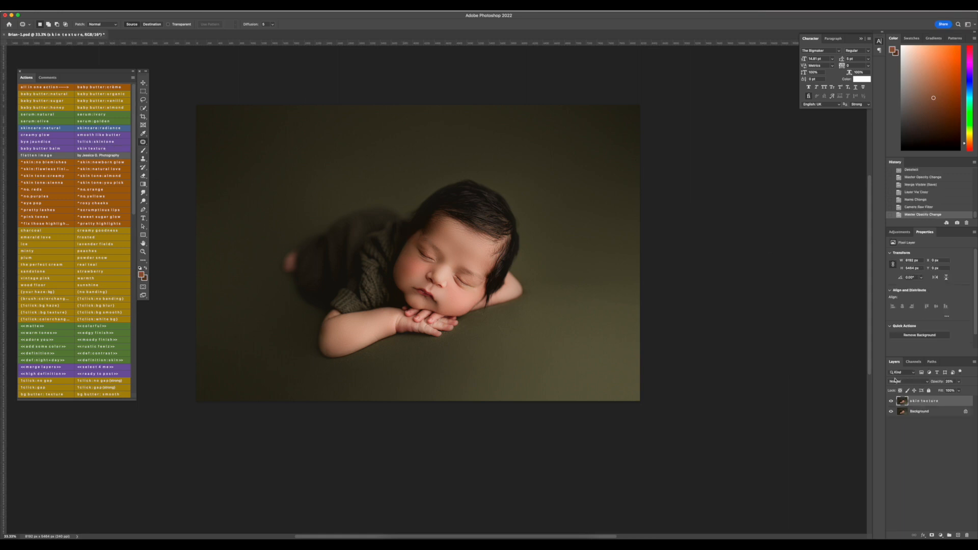
pyautogui.click(954, 381)
pyautogui.write('15')
pyautogui.press('Return')
pyautogui.press('super+shift+e')
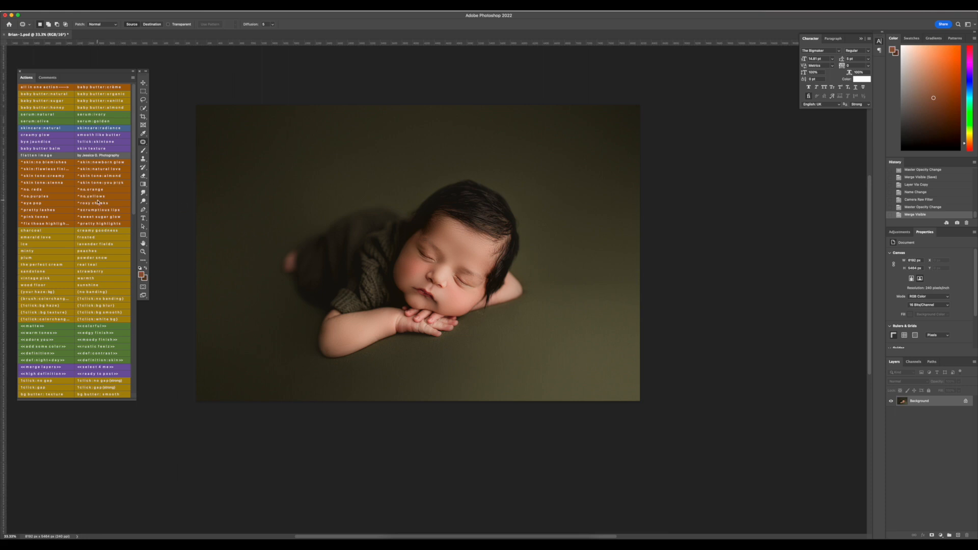
# Step: Run the scrumptious lips action and paint its mask white over the baby's lips with a smaller brush
pyautogui.click(112, 211)
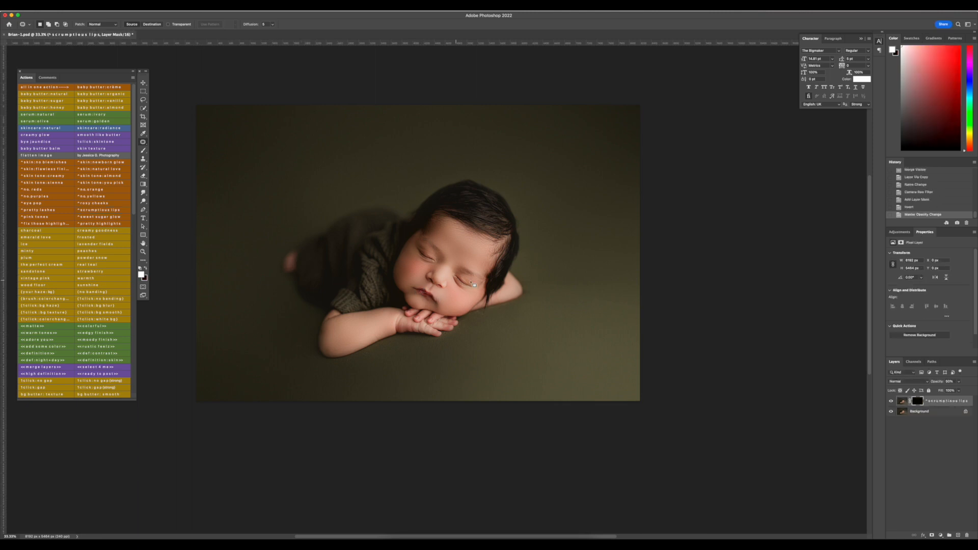
pyautogui.press('b')
pyautogui.press('[')
pyautogui.press('[')
pyautogui.press('[')
pyautogui.press('[')
pyautogui.press('[')
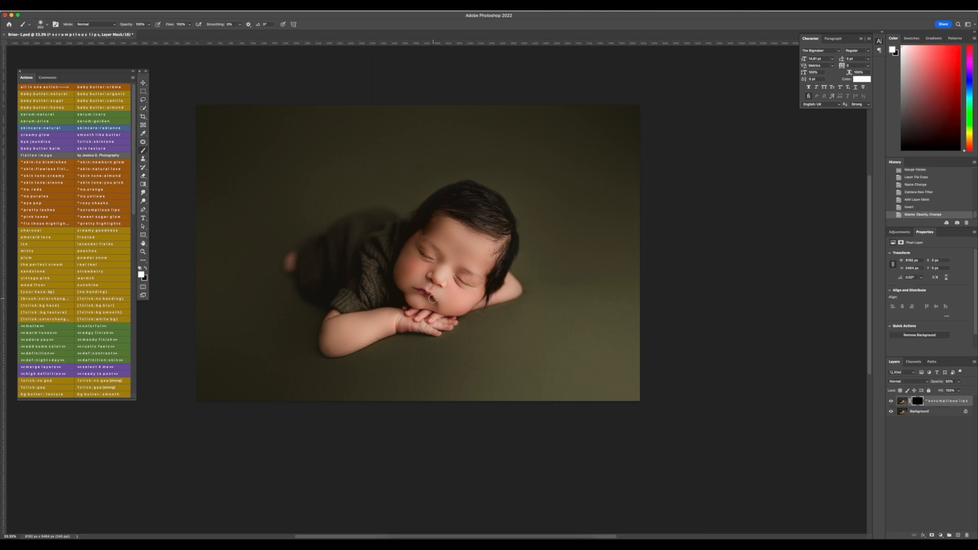
pyautogui.moveTo(419, 290); pyautogui.dragTo(433, 300)
# Step: Set the scrumptious lips layer's opacity to 20%, then merge the visible layers and save
pyautogui.click(949, 382)
pyautogui.write('20')
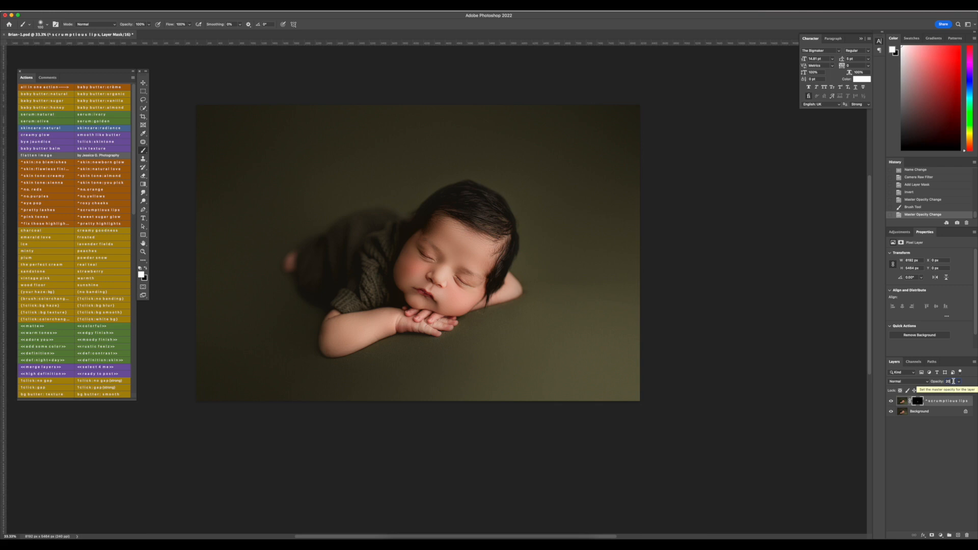
pyautogui.press('Return')
pyautogui.press('shift+super+e')
pyautogui.press('super+s')
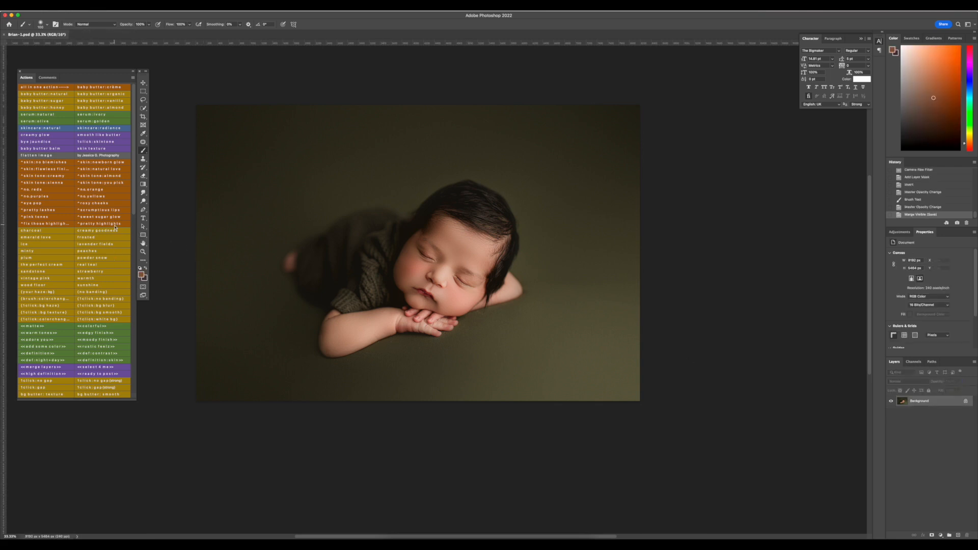
# Step: Run the sweet sugar glow action and paint its mask white over the baby's face with a larger brush
pyautogui.click(115, 217)
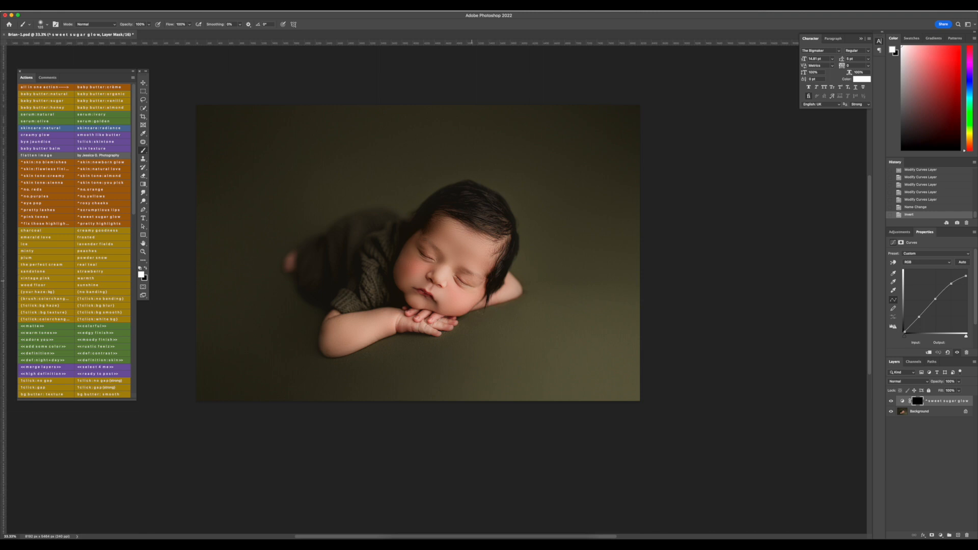
pyautogui.press(']')
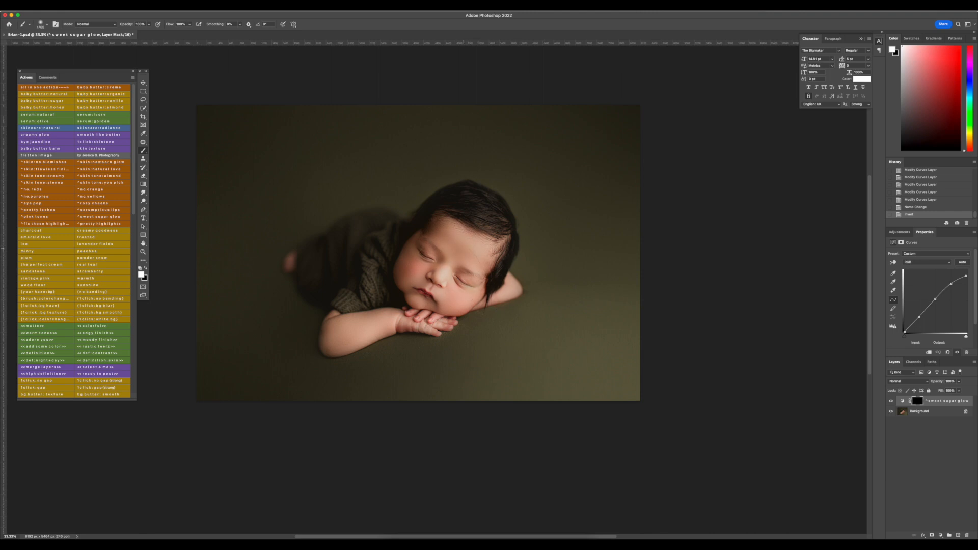
pyautogui.moveTo(402, 307)
pyautogui.mouseDown()
pyautogui.moveTo(346, 327)
pyautogui.moveTo(448, 281)
pyautogui.mouseUp()
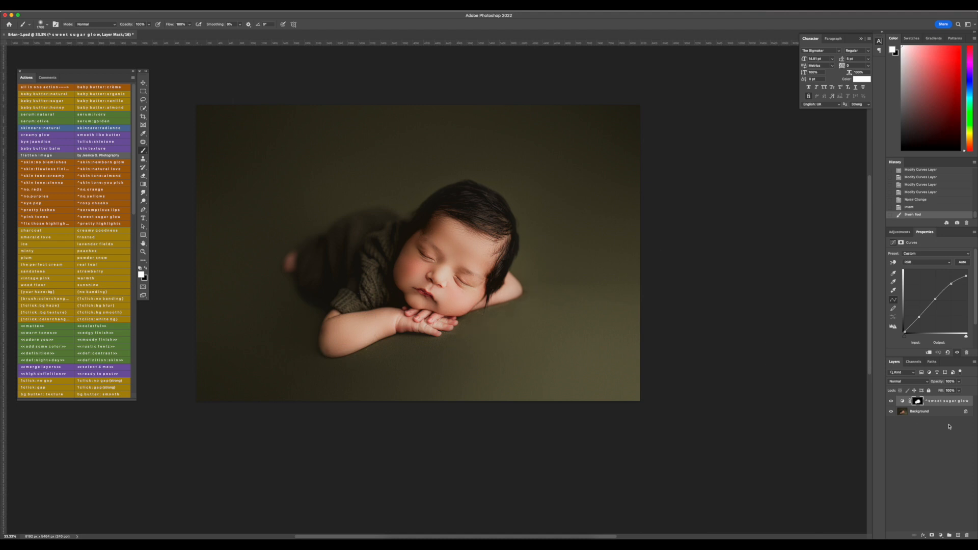
# Step: Lower the sweet sugar glow layer's opacity, then merge the visible layers and save the document
pyautogui.click(950, 382)
pyautogui.write('20')
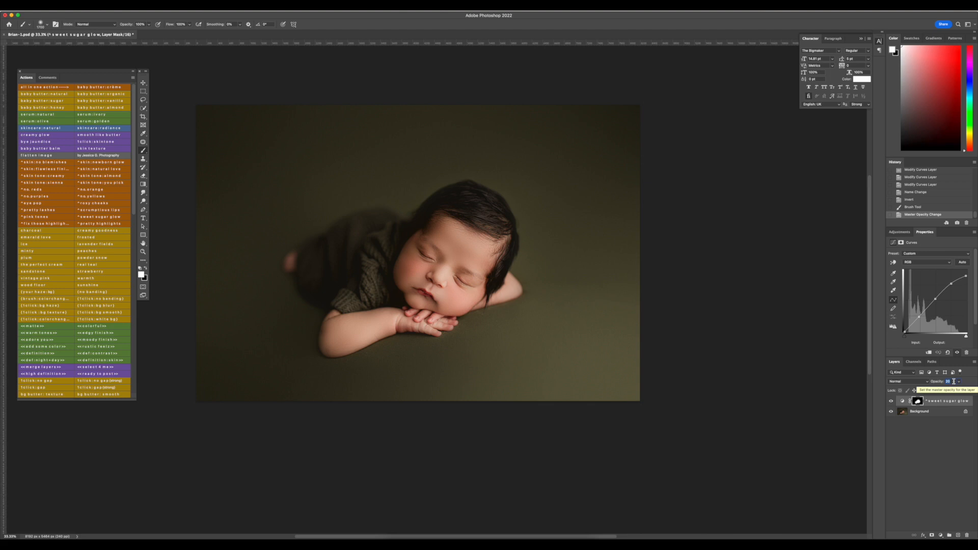
pyautogui.write('1')
pyautogui.press('super+shift+e')
pyautogui.press('super+s')
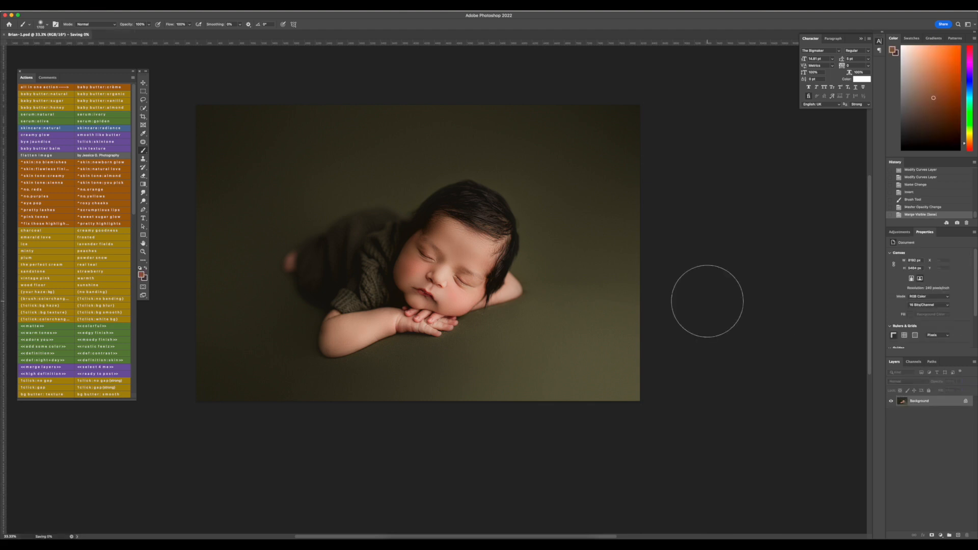
# Step: Compare the edit with the original snapshot in the history and return to the latest state
pyautogui.scroll(10, 916, 189)
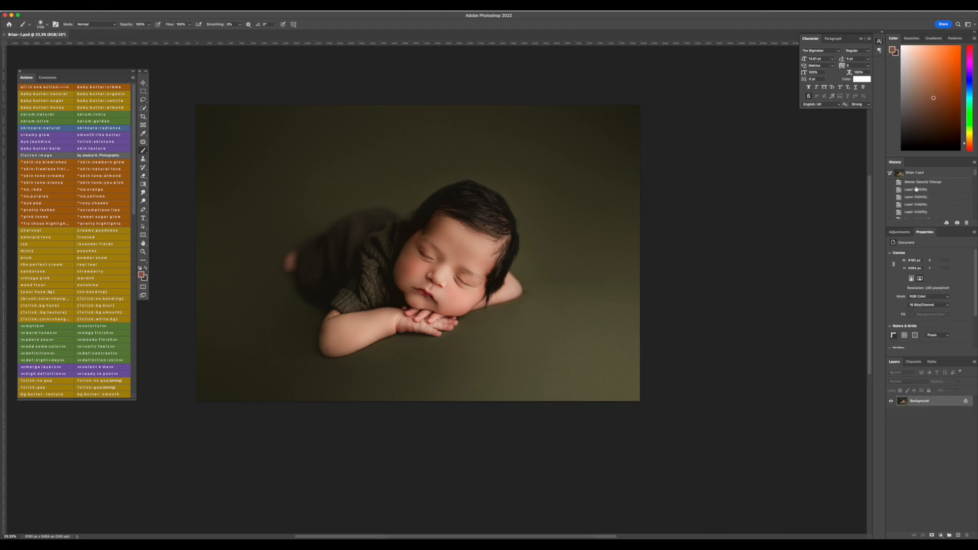
pyautogui.click(914, 173)
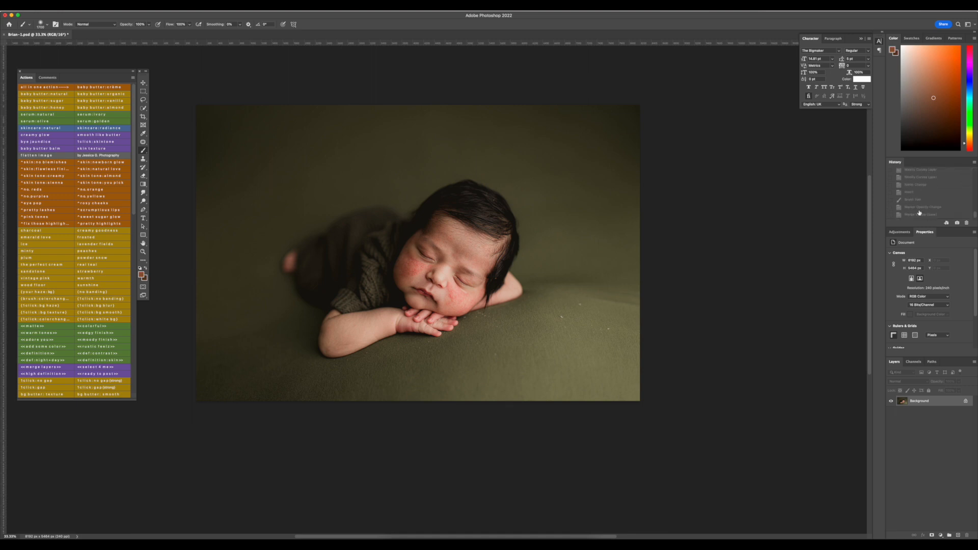
pyautogui.click(919, 213)
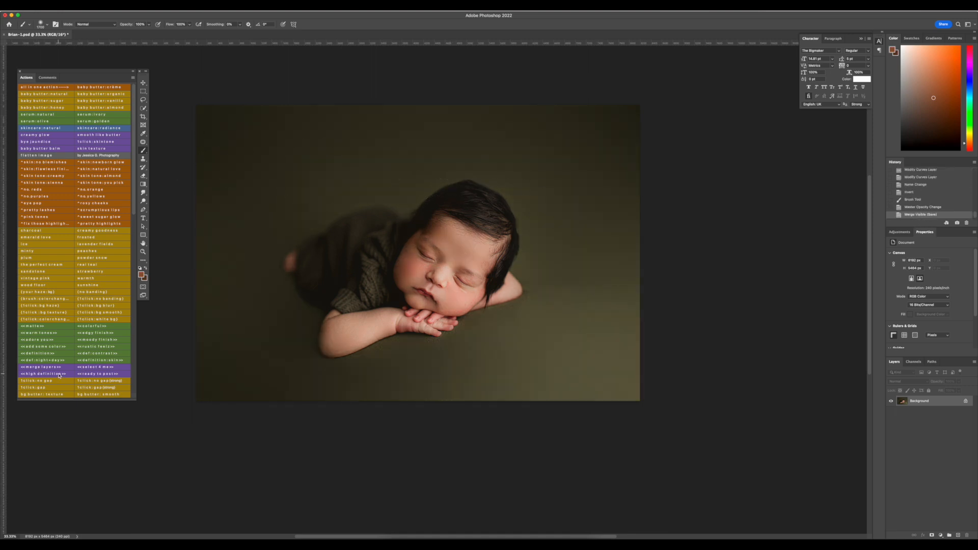
# Step: Run the def:night+day action and brighten the lower-right background beside the baby by painting the day mask with a much larger brush
pyautogui.click(54, 360)
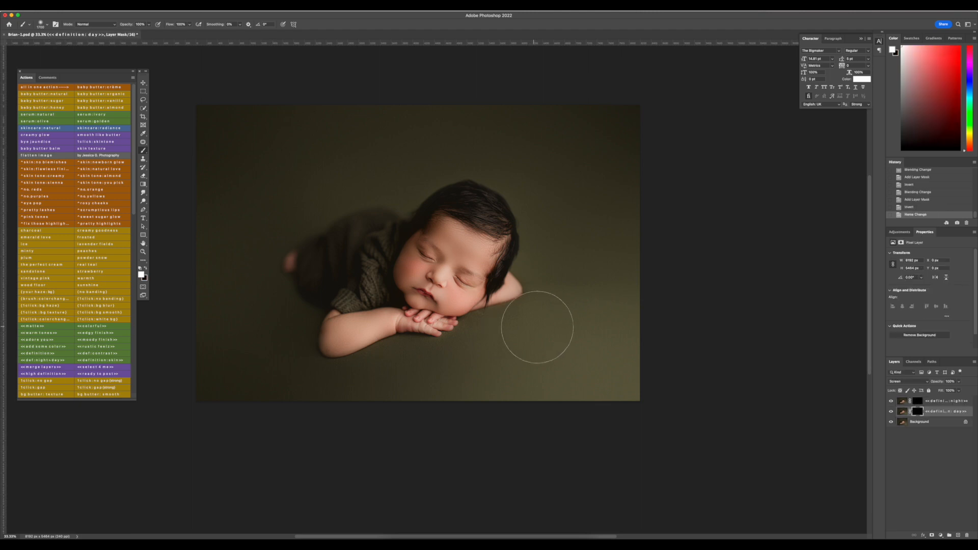
pyautogui.press(']')
pyautogui.press(']')
pyautogui.press(']')
pyautogui.press(']')
pyautogui.press(']')
pyautogui.press(']')
pyautogui.press(']')
pyautogui.press(']')
pyautogui.press(']')
pyautogui.press(']')
pyautogui.press(']')
pyautogui.press(']')
pyautogui.press(']')
pyautogui.press(']')
pyautogui.press(']')
pyautogui.press(']')
pyautogui.moveTo(541, 289)
pyautogui.mouseDown()
pyautogui.moveTo(503, 350)
pyautogui.moveTo(557, 396)
pyautogui.mouseUp()
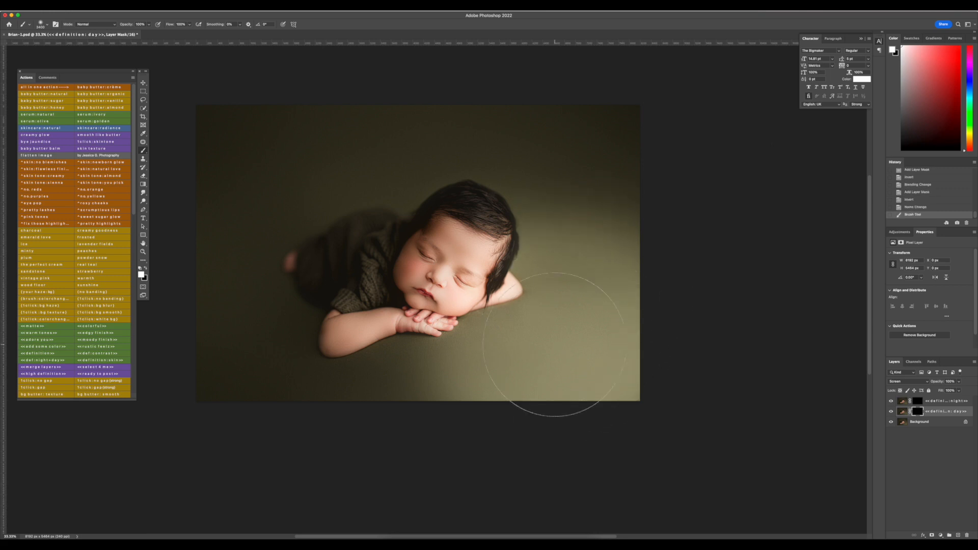
# Step: Darken the upper and left background by painting the definition:night layer's mask white
pyautogui.click(917, 401)
pyautogui.moveTo(559, 122)
pyautogui.mouseDown()
pyautogui.moveTo(382, 170)
pyautogui.moveTo(299, 284)
pyautogui.moveTo(148, 332)
pyautogui.moveTo(77, 55)
pyautogui.mouseUp()
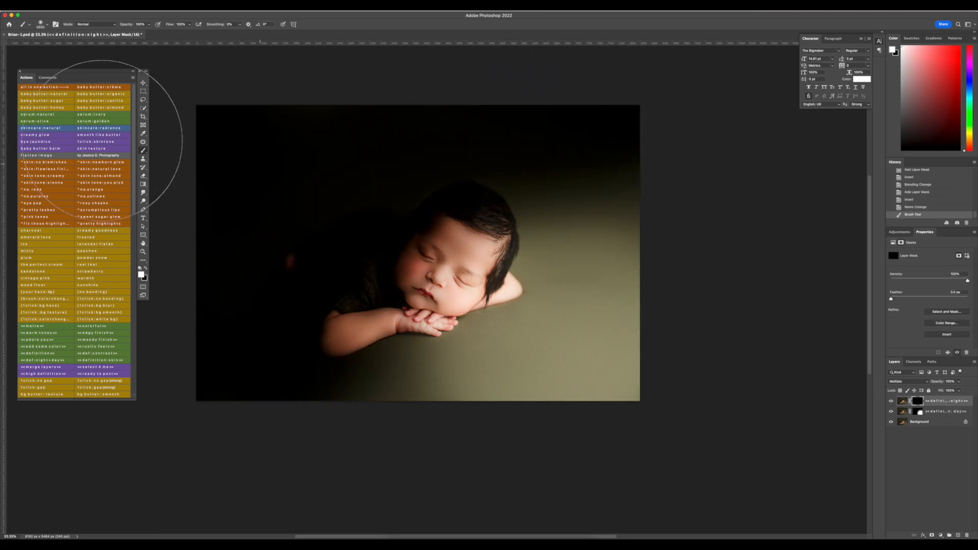
pyautogui.moveTo(207, 246)
pyautogui.mouseDown()
pyautogui.moveTo(354, 427)
pyautogui.moveTo(245, 293)
pyautogui.mouseUp()
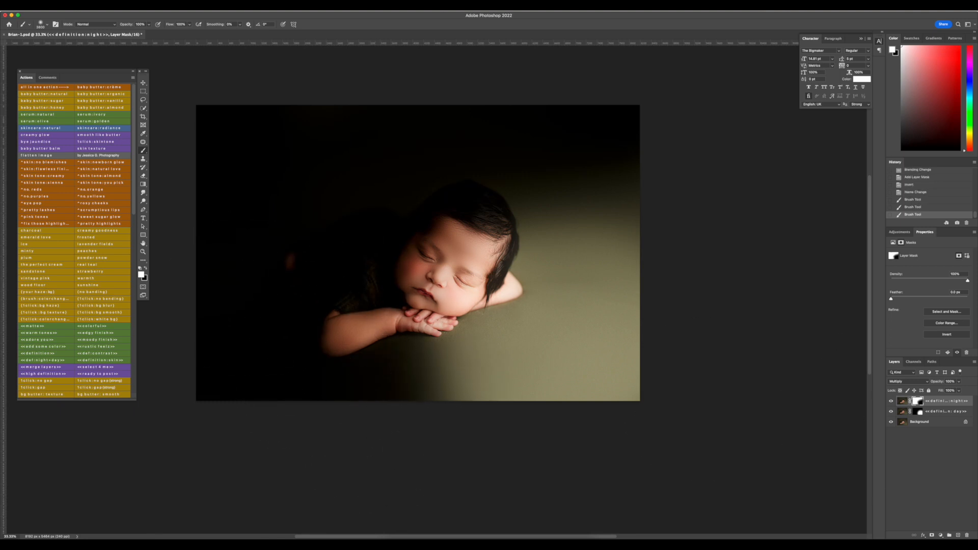
# Step: Duplicate the Background layer, hide the original, and merge the night and day layers into the copy
pyautogui.click(928, 425)
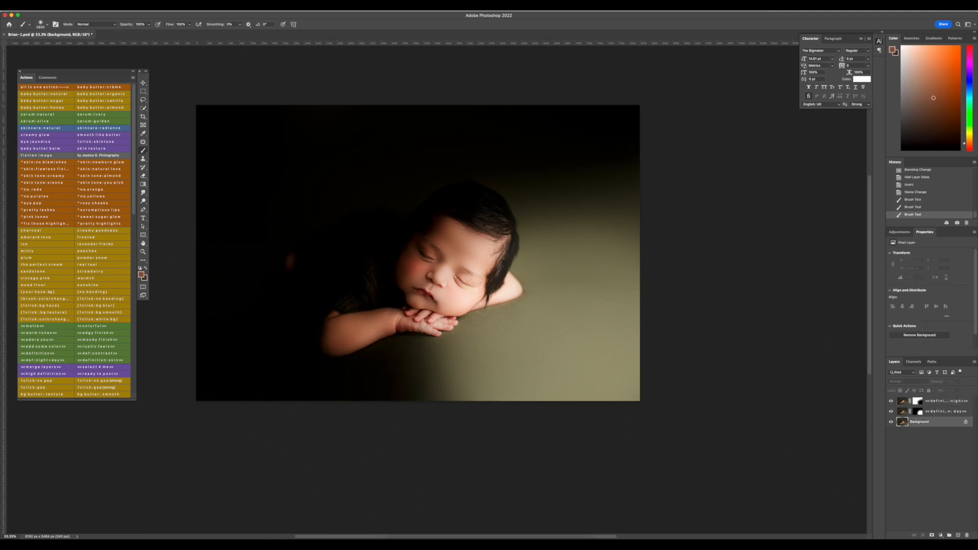
pyautogui.press('super+j')
pyautogui.click(890, 432)
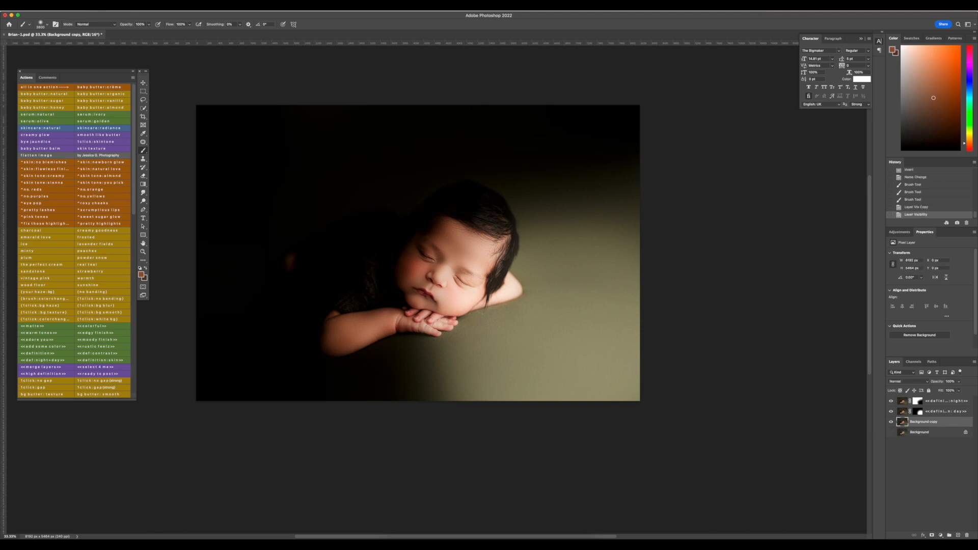
pyautogui.press('shift+super+e')
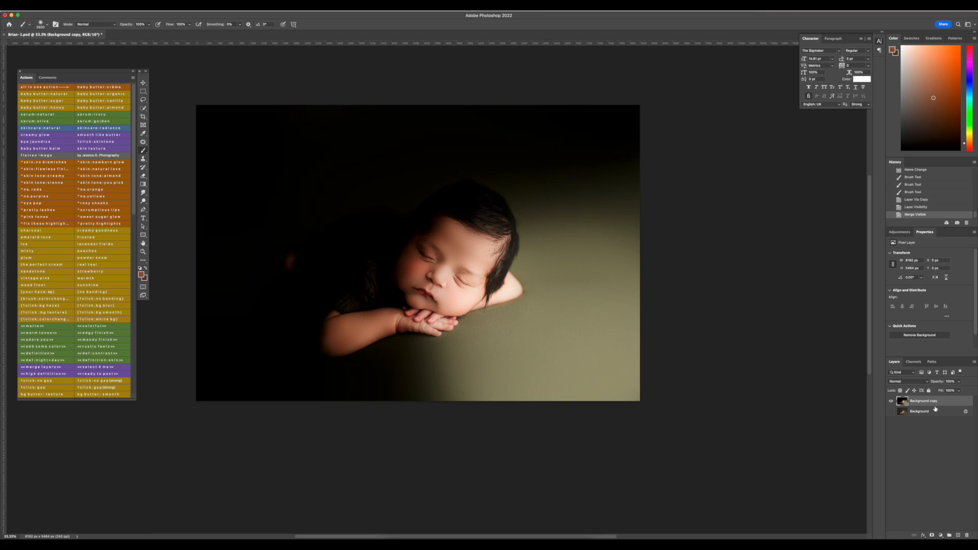
# Step: Show the original Background layer again and set the merged Background copy's opacity to 10%
pyautogui.click(892, 412)
pyautogui.click(949, 382)
pyautogui.write('15')
pyautogui.write('1')
pyautogui.write('0')
pyautogui.press('Return')
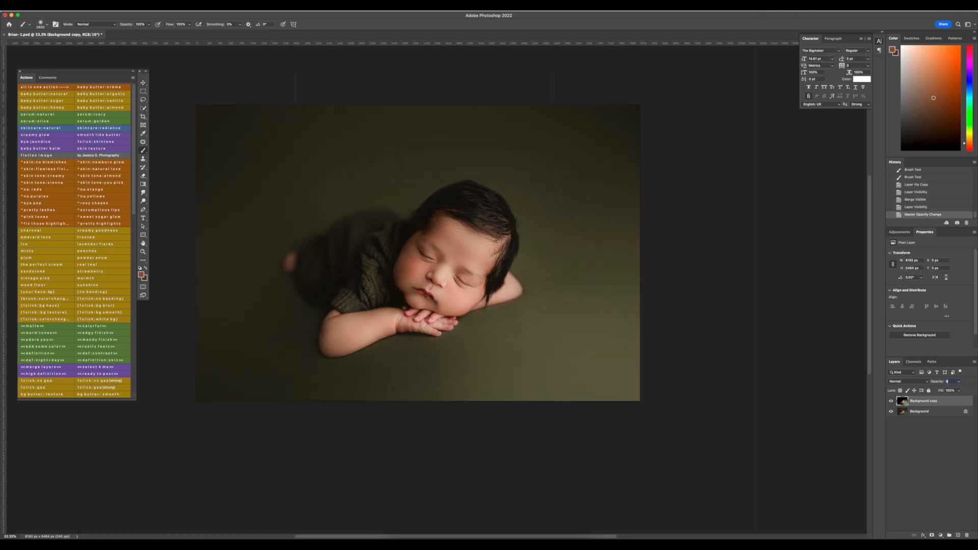
# Step: Toggle the Background copy layer on and off to compare the lighting effect
pyautogui.click(891, 401)
pyautogui.click(890, 401)
pyautogui.click(890, 402)
pyautogui.click(891, 402)
pyautogui.click(891, 402)
pyautogui.click(891, 402)
# Step: Set the Background copy's opacity to 5%, then merge the visible layers and save
pyautogui.click(951, 382)
pyautogui.write('5')
pyautogui.press('super+shift+e')
pyautogui.press('super+s')
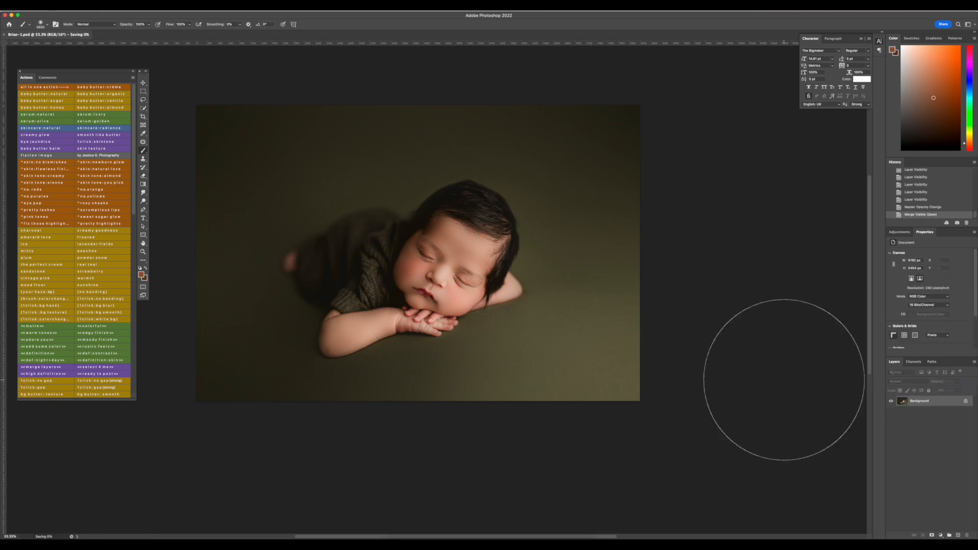